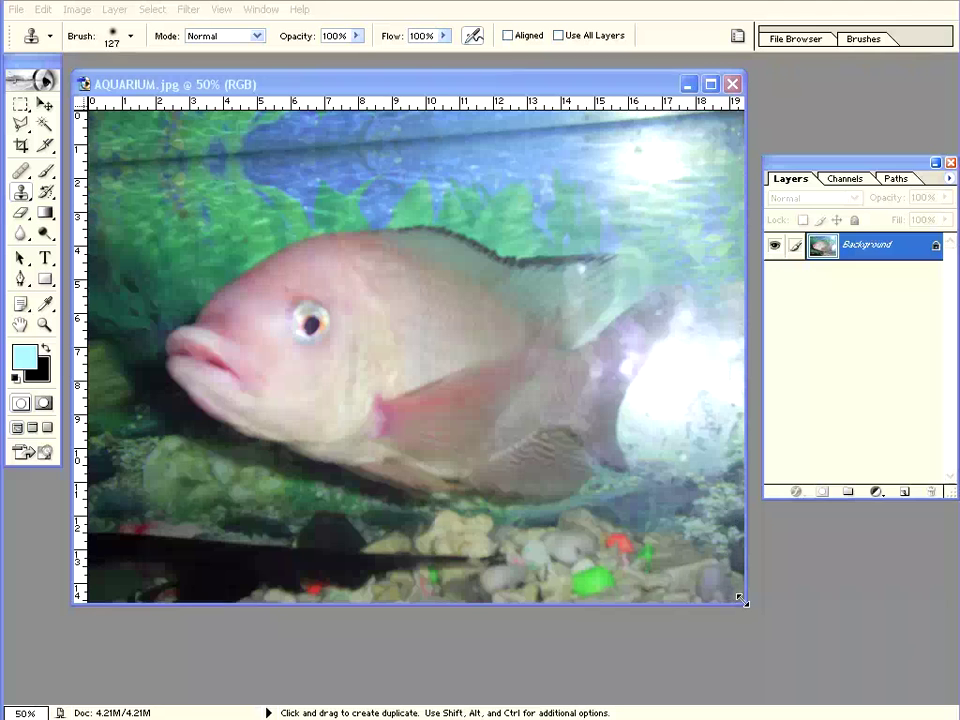
Step: Bring Photoshop forward and enlarge the AQUARIUM.jpg window, nudging it up and left
left_click(756, 628)
left_click_drag(746, 602, 764, 642)
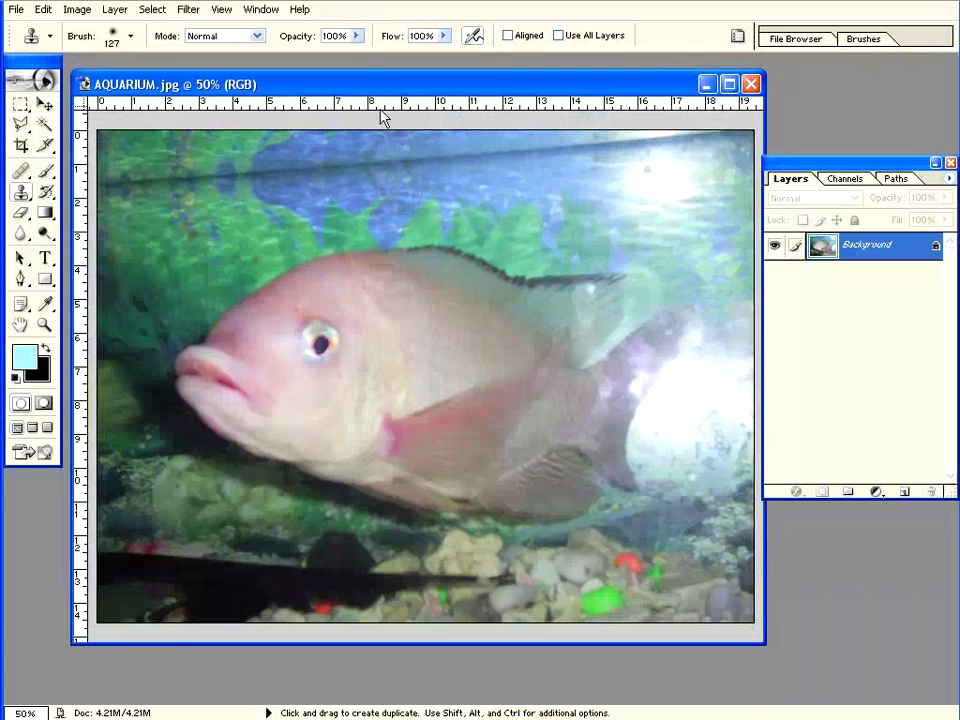
left_click_drag(378, 92, 370, 80)
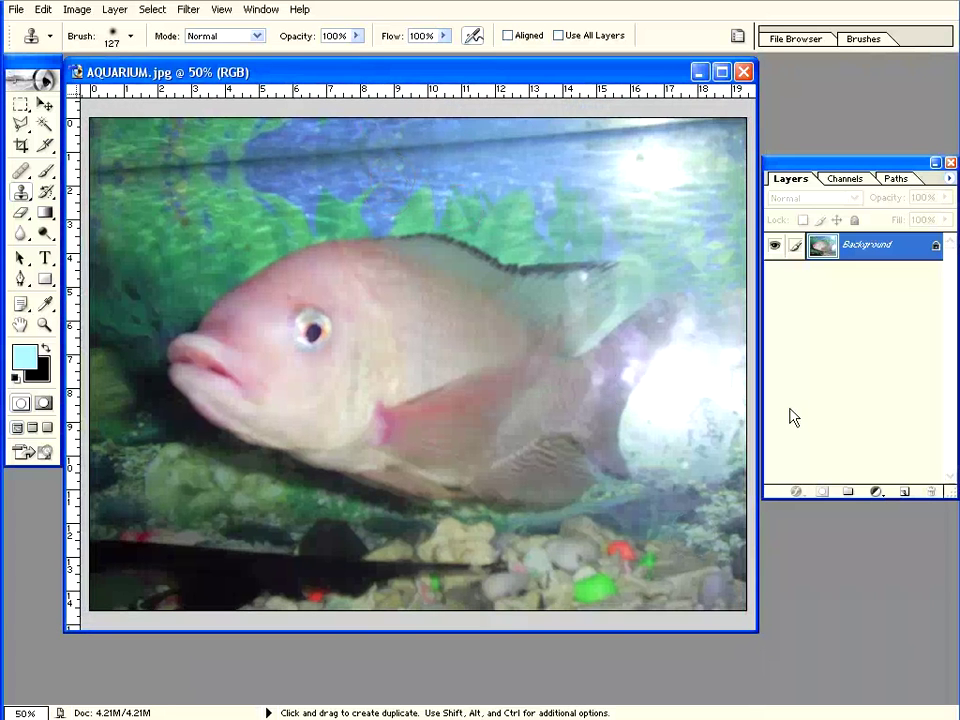
Step: Convert the Background layer into a regular layer named 'ikan'
double_click(822, 248)
mouse_move(421, 222)
left_mouse_down()
mouse_move(489, 184)
mouse_move(516, 183)
left_mouse_up()
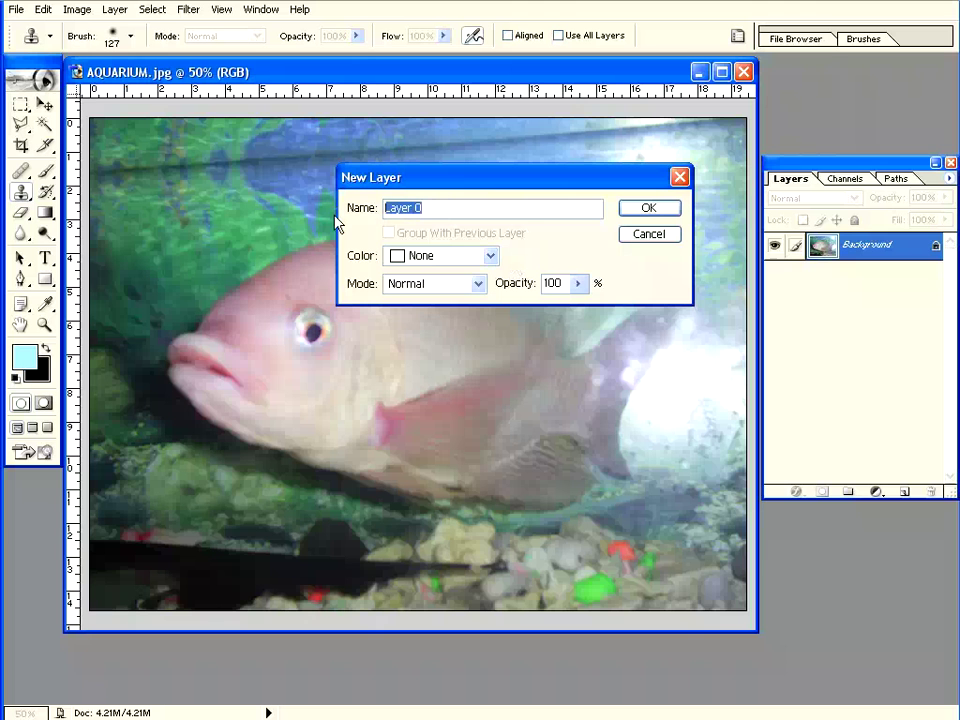
type("ika")
type("n")
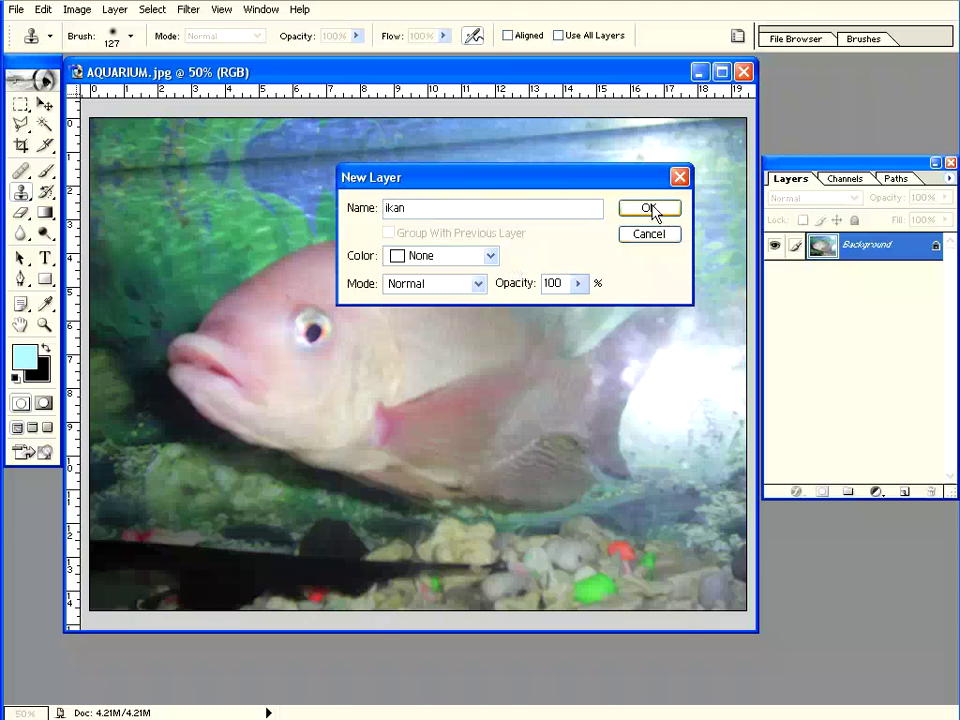
left_click(651, 212)
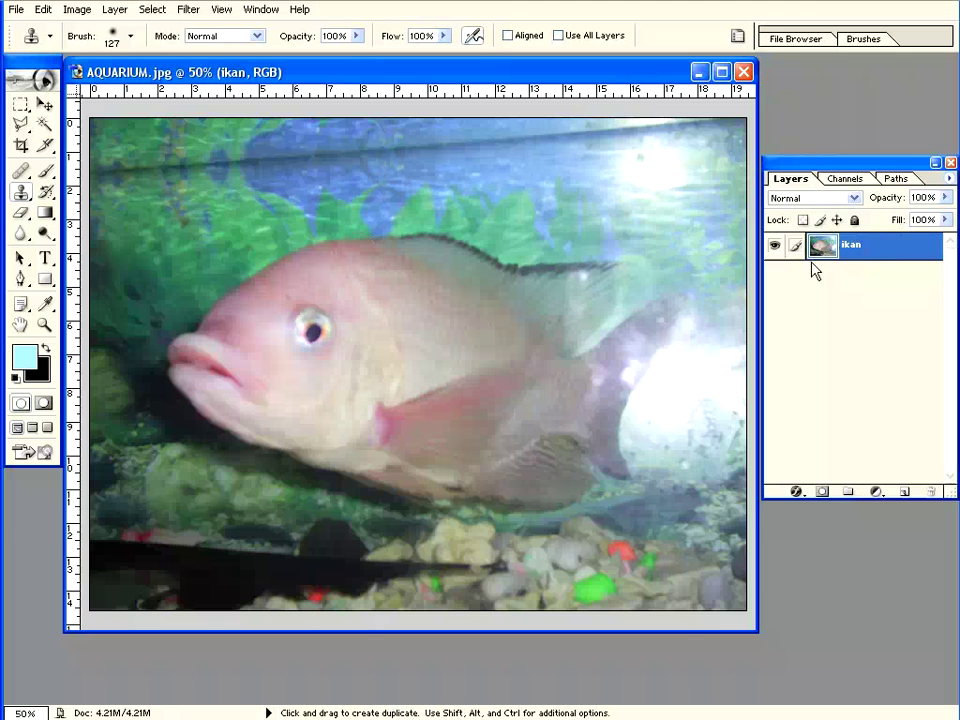
Step: Select the Eraser and try the 134 px grass brush, shrunk to 79 px
left_click(20, 214)
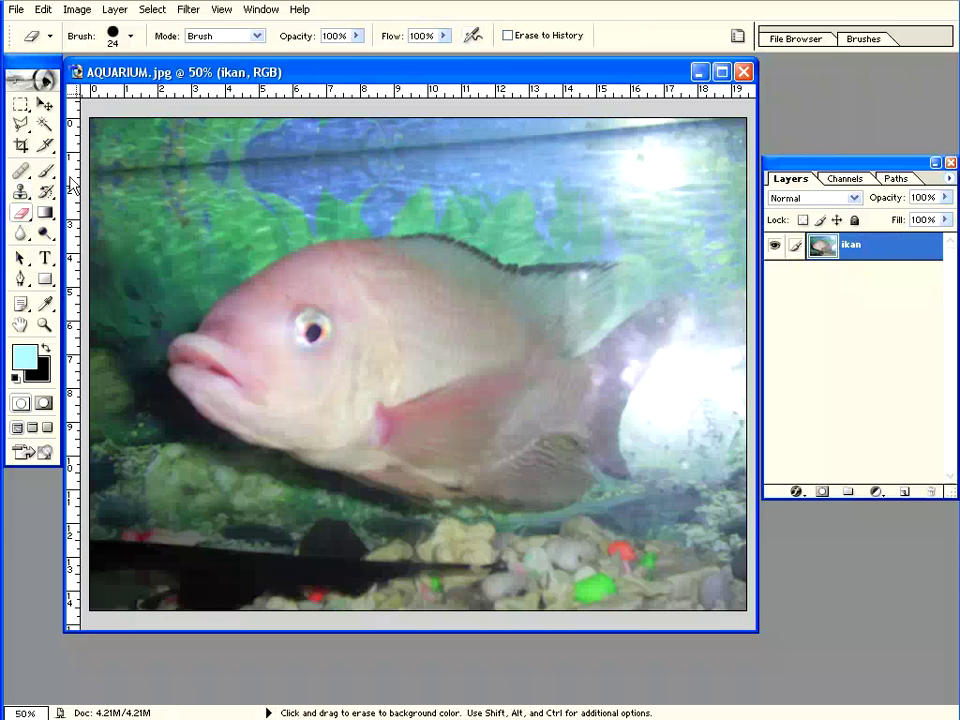
left_click(131, 36)
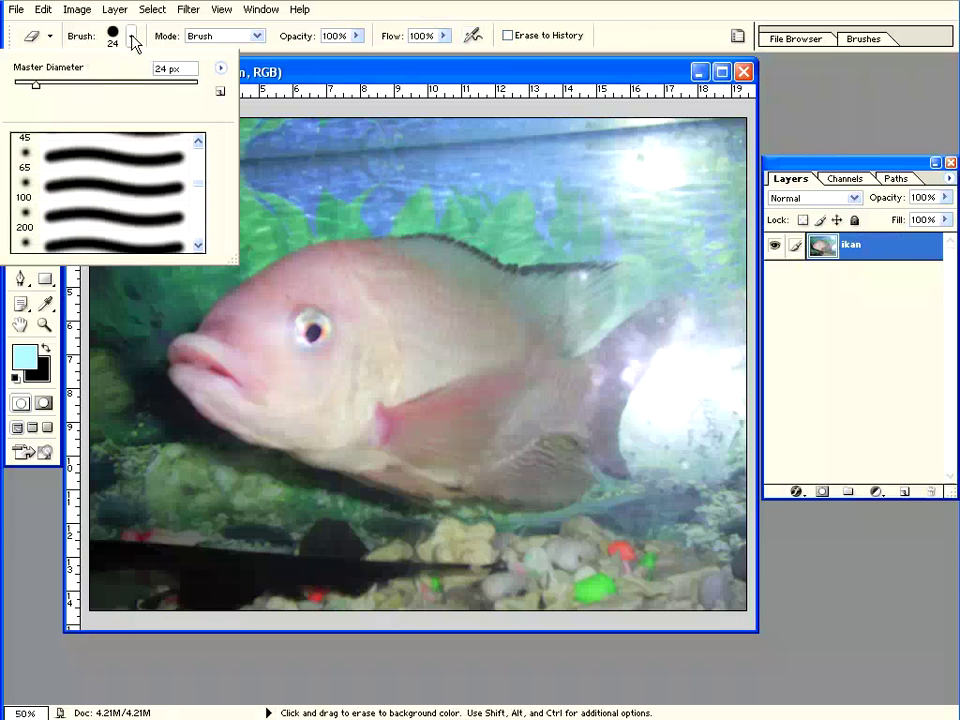
scroll(200, 205, "down", 2)
scroll(200, 207, "down", 3)
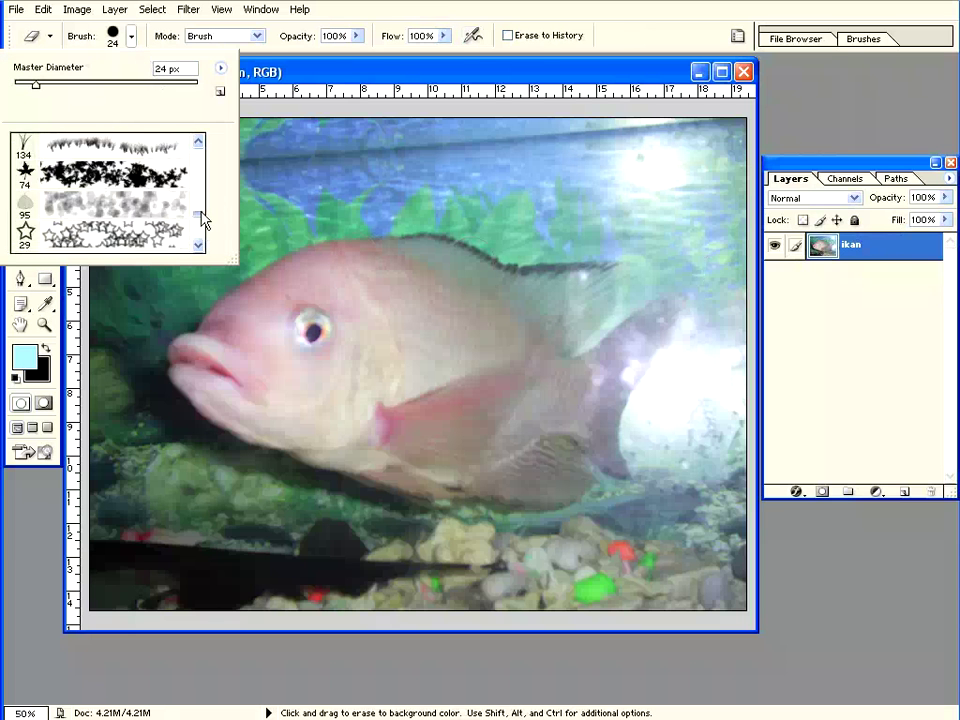
left_click(110, 148)
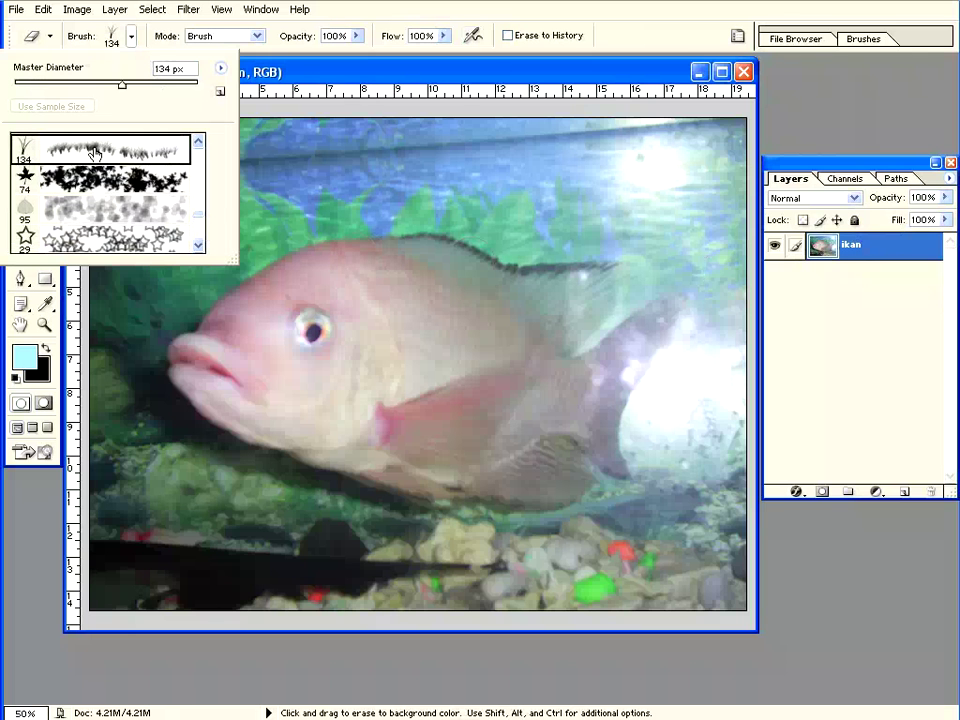
left_click_drag(147, 85, 122, 82)
left_click(445, 37)
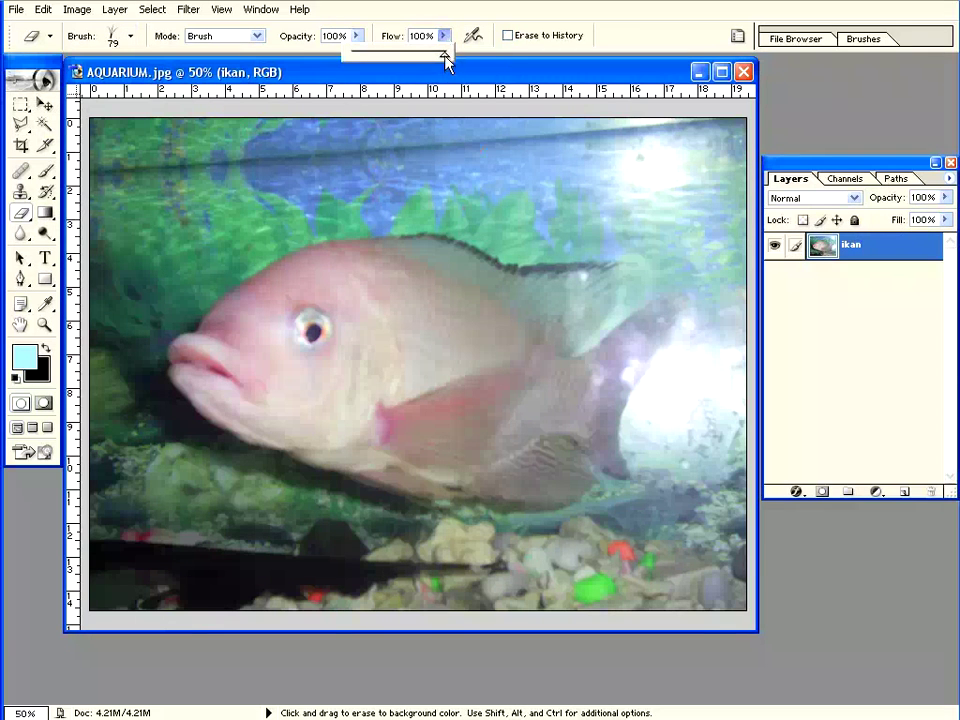
Step: Set eraser flow to 56% and erase the top and left edges with the 74 px star brush
left_click_drag(405, 62, 403, 62)
left_click(130, 36)
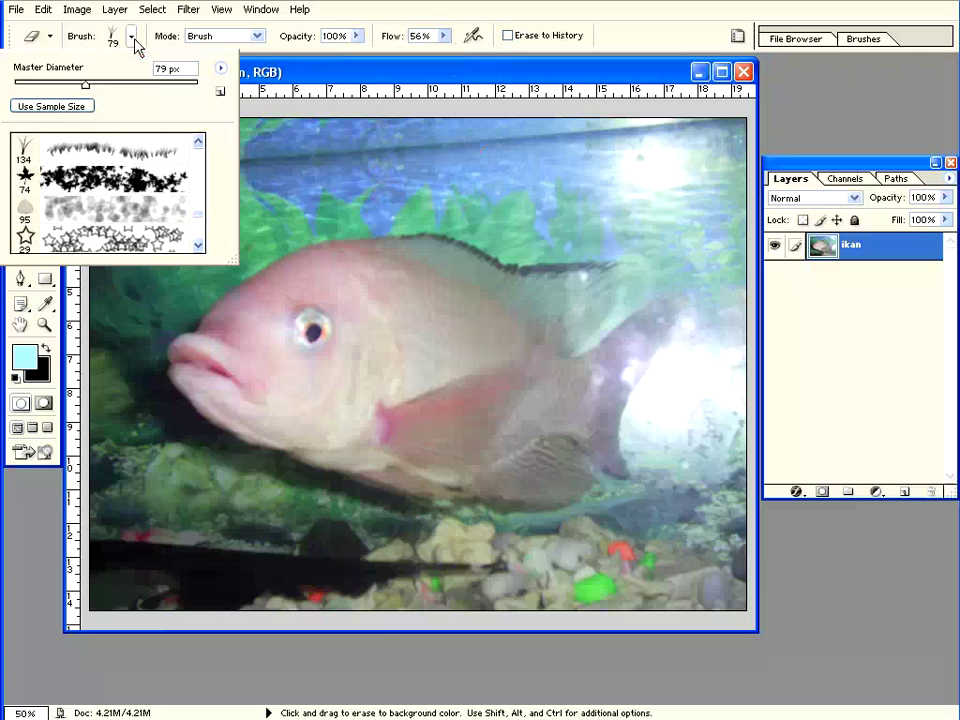
left_click(200, 178)
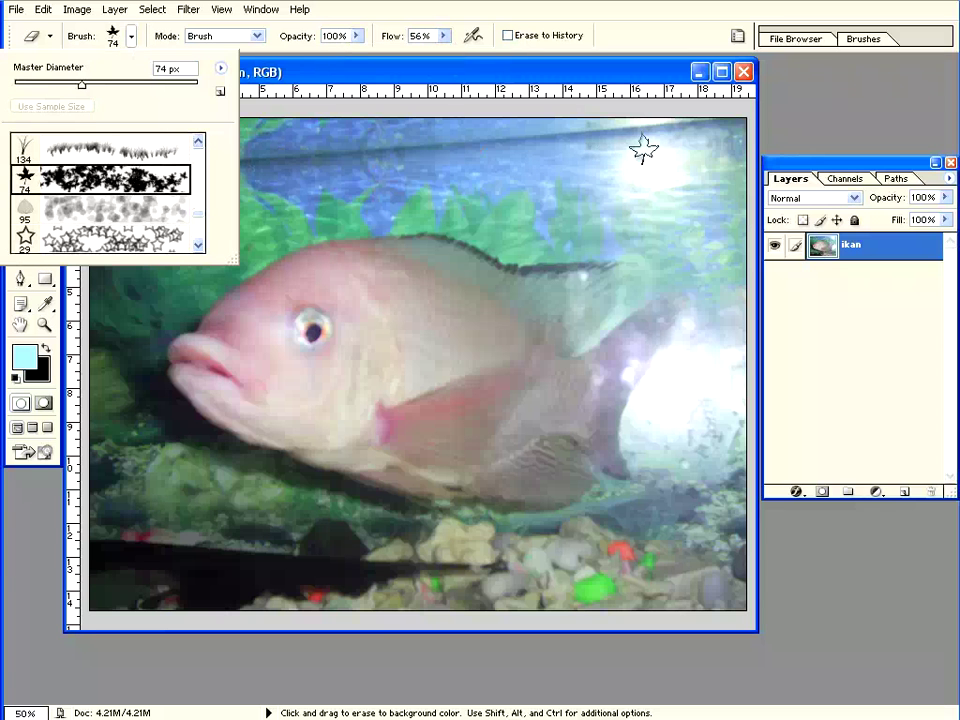
mouse_move(640, 146)
left_mouse_down()
mouse_move(663, 138)
mouse_move(546, 133)
mouse_move(360, 150)
mouse_move(679, 156)
mouse_move(745, 272)
mouse_move(626, 176)
mouse_move(332, 105)
mouse_move(120, 165)
mouse_move(240, 105)
mouse_move(75, 150)
mouse_move(75, 290)
mouse_move(100, 410)
mouse_move(110, 545)
left_mouse_up()
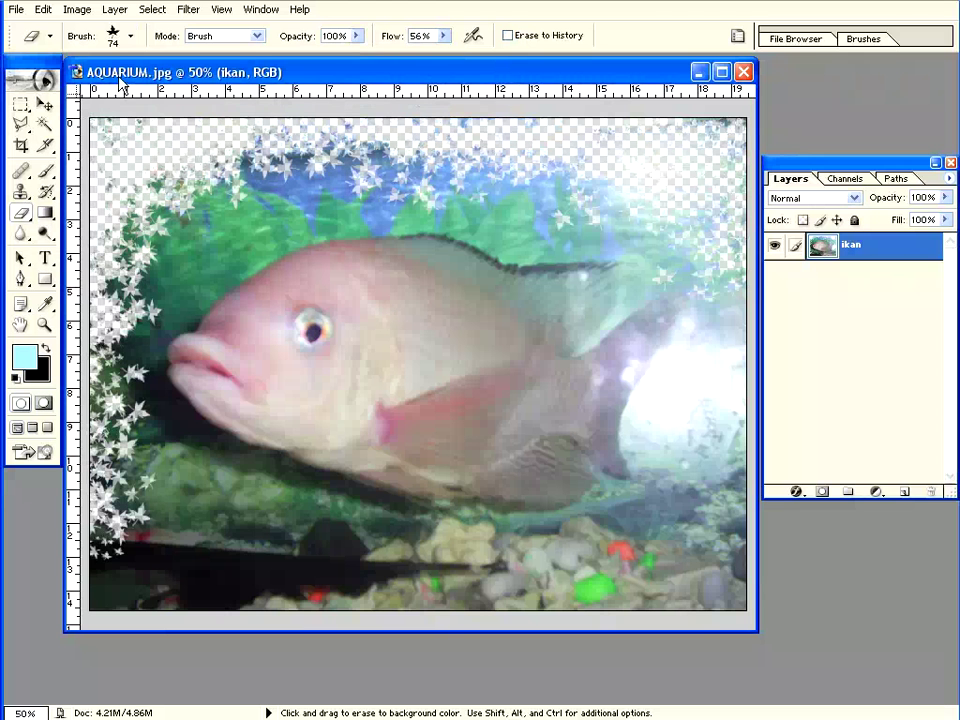
Step: Erase star bands along the bottom and upper edges using the 29 px outlined star brush at 85 px
left_click(130, 40)
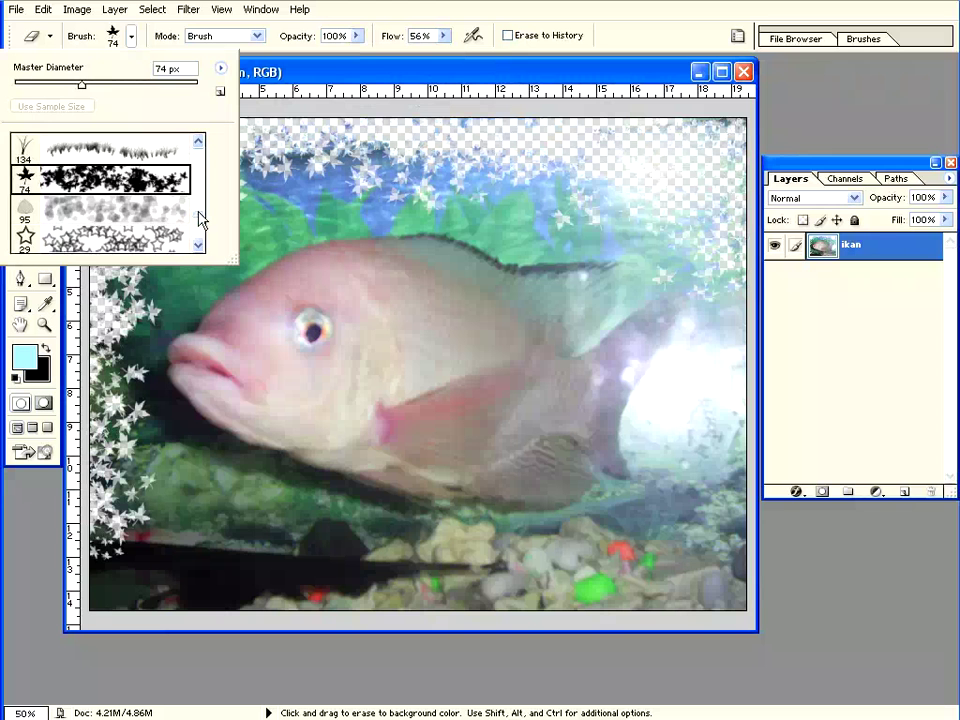
scroll(200, 220, "down", 3)
scroll(200, 220, "up", 1)
scroll(200, 220, "up", 1)
left_click(73, 200)
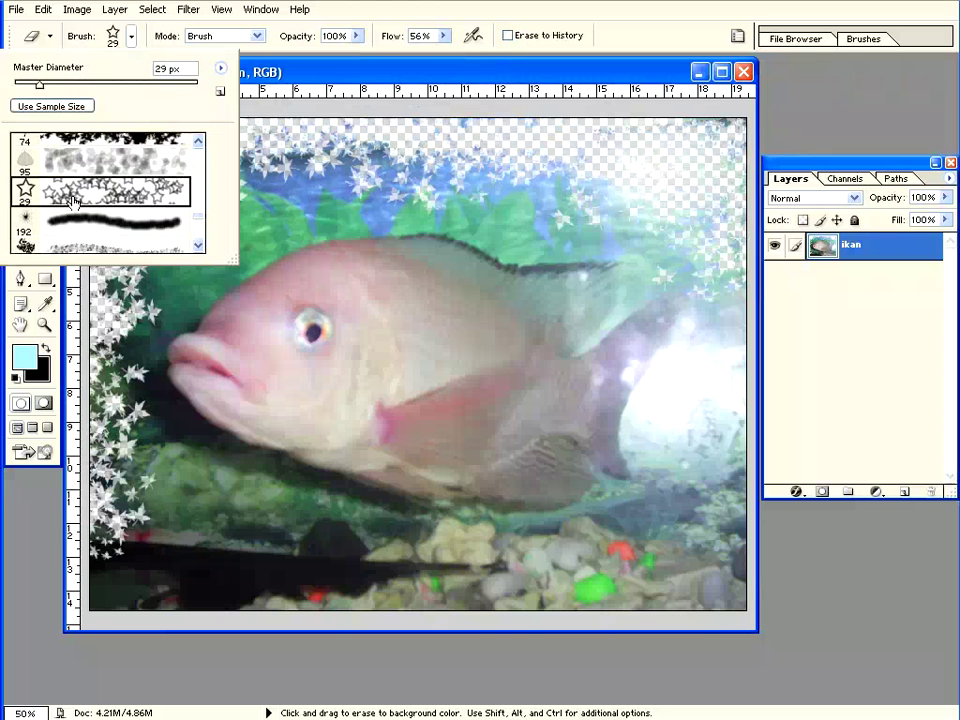
right_click(252, 520)
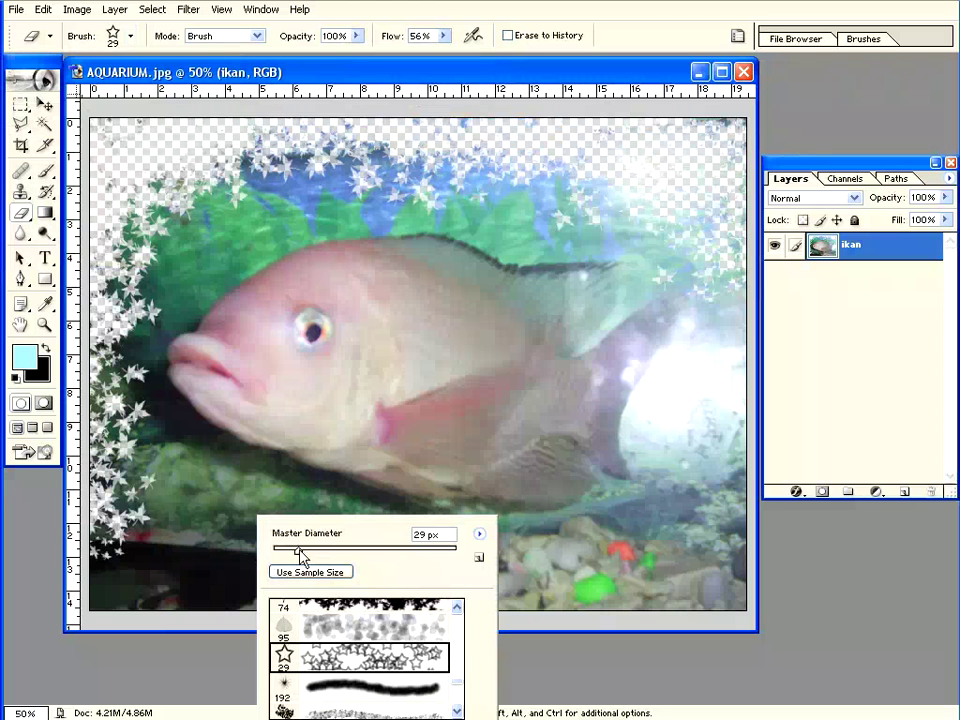
left_click_drag(300, 551, 349, 551)
mouse_move(150, 520)
left_mouse_down()
mouse_move(360, 580)
mouse_move(250, 560)
mouse_move(630, 620)
mouse_move(722, 610)
left_mouse_up()
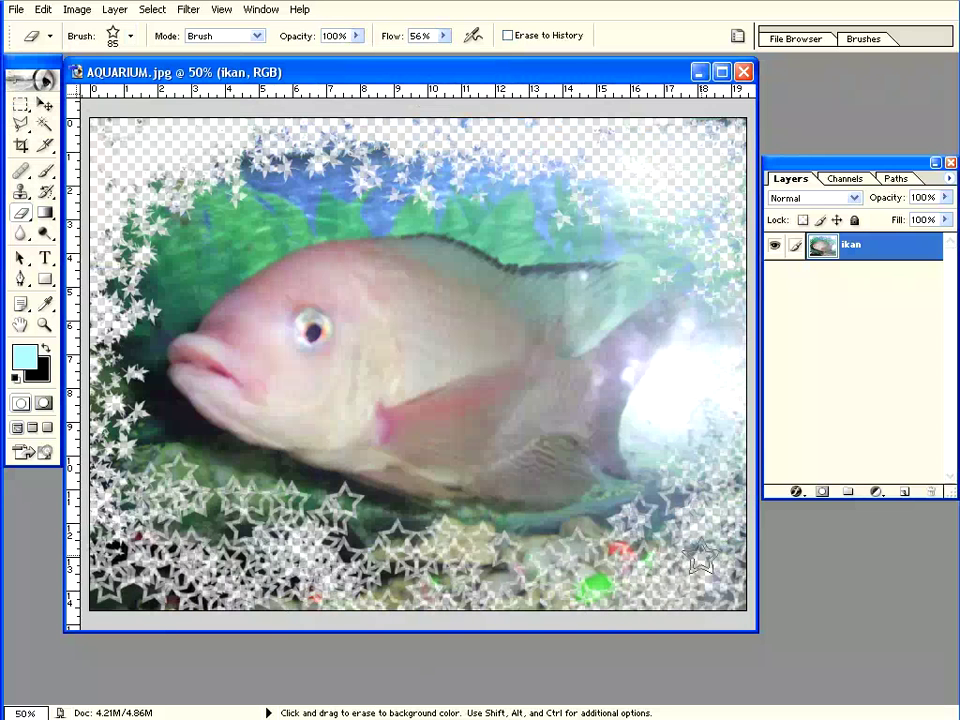
left_click_drag(665, 535, 487, 597)
left_click_drag(150, 290, 560, 250)
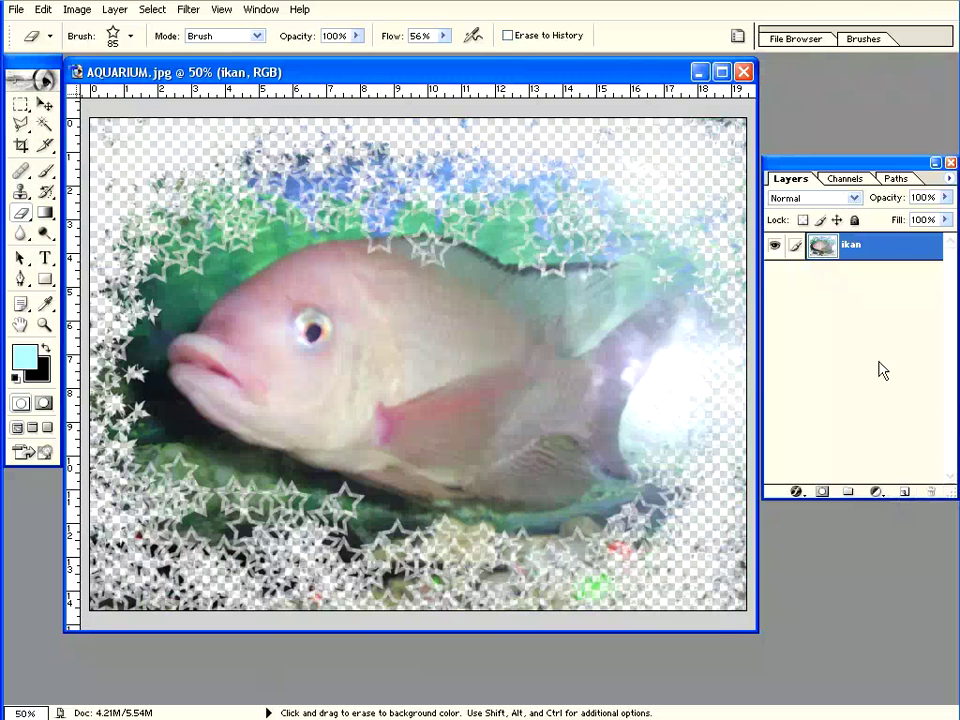
Step: Create Layer 1 beneath the ikan layer and select the Gradient tool
left_click(904, 494)
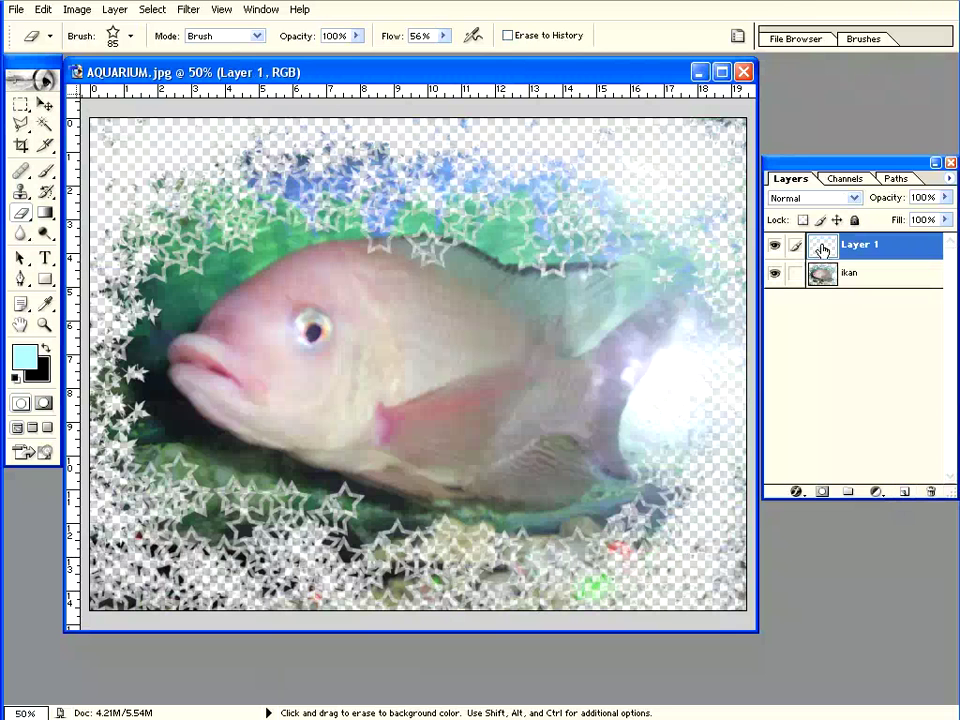
left_click_drag(823, 245, 824, 296)
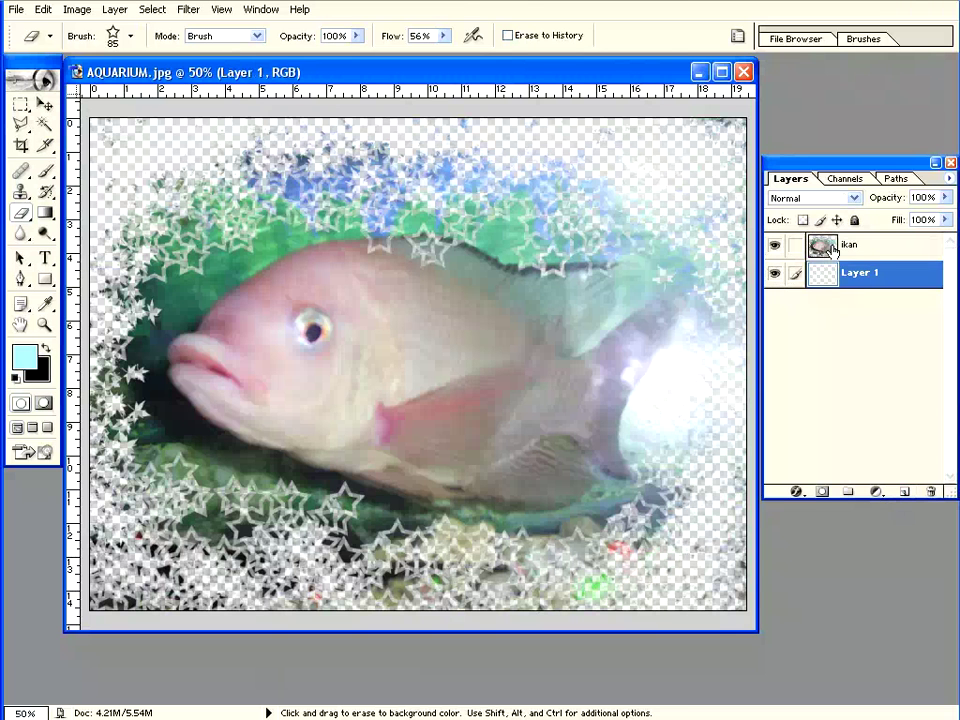
left_click(45, 217)
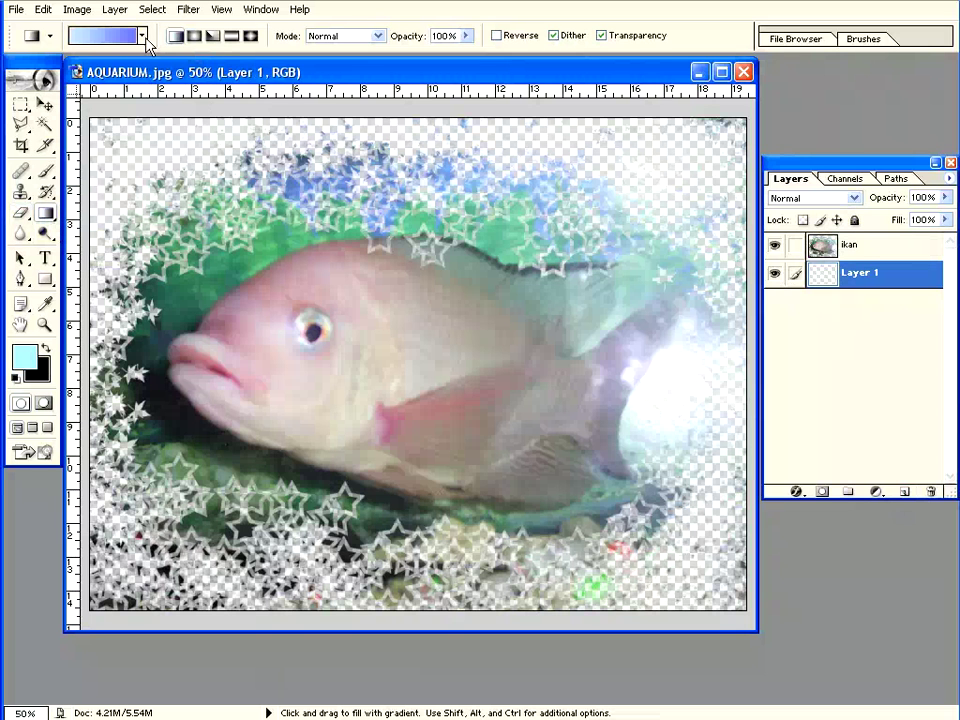
Step: Set the gradient's left stop to the green sampled from the aquarium plants
left_click(107, 38)
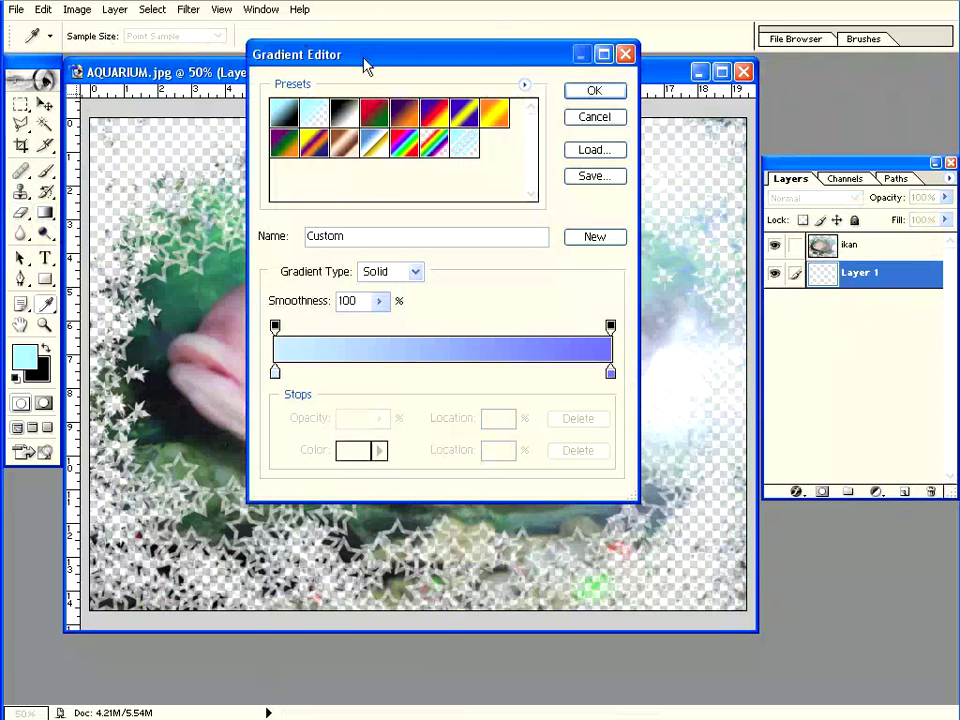
left_click_drag(365, 66, 515, 69)
left_click(425, 376)
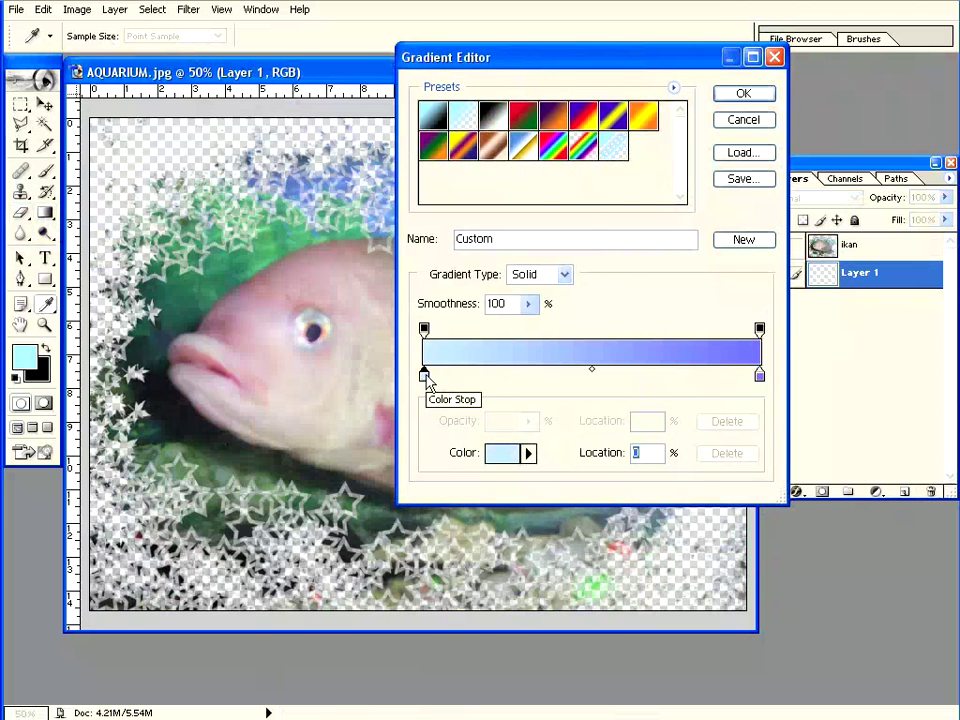
double_click(425, 377)
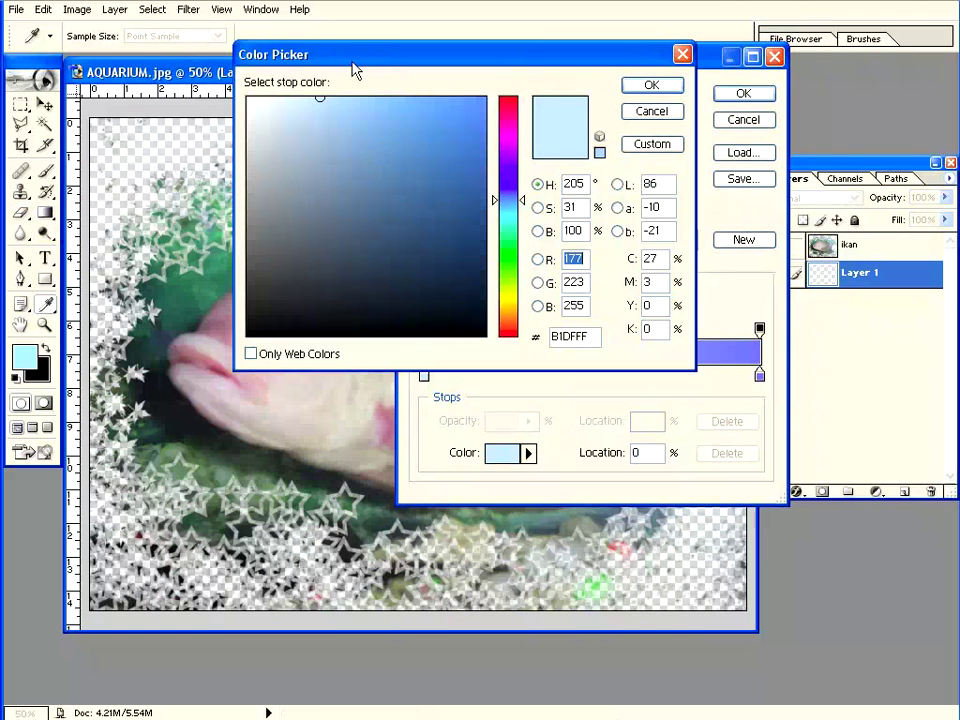
left_click_drag(355, 70, 486, 93)
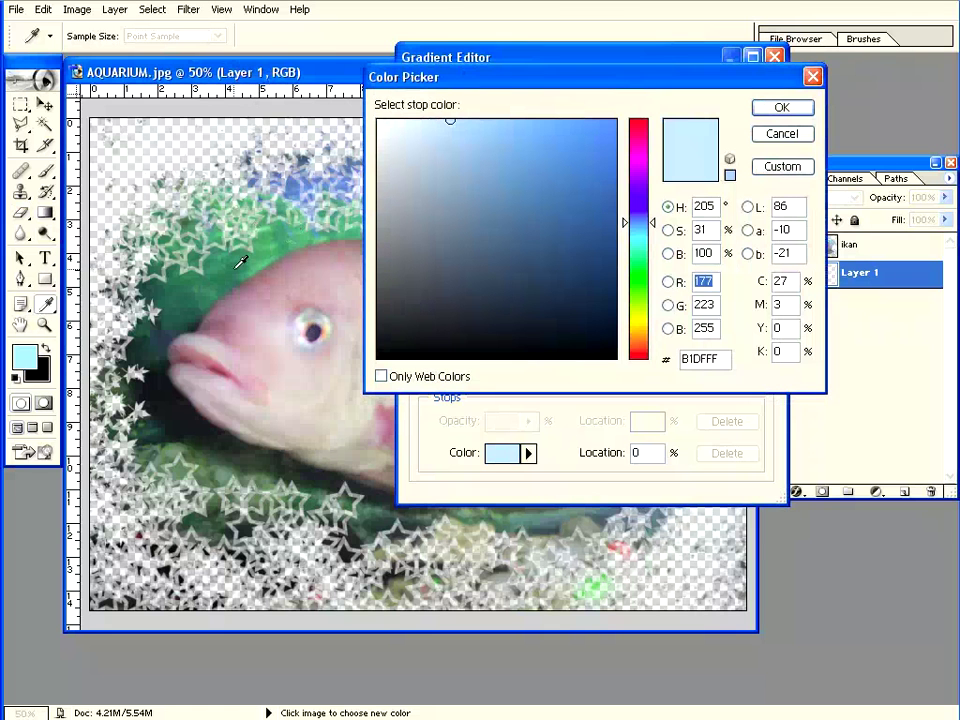
left_click(249, 262)
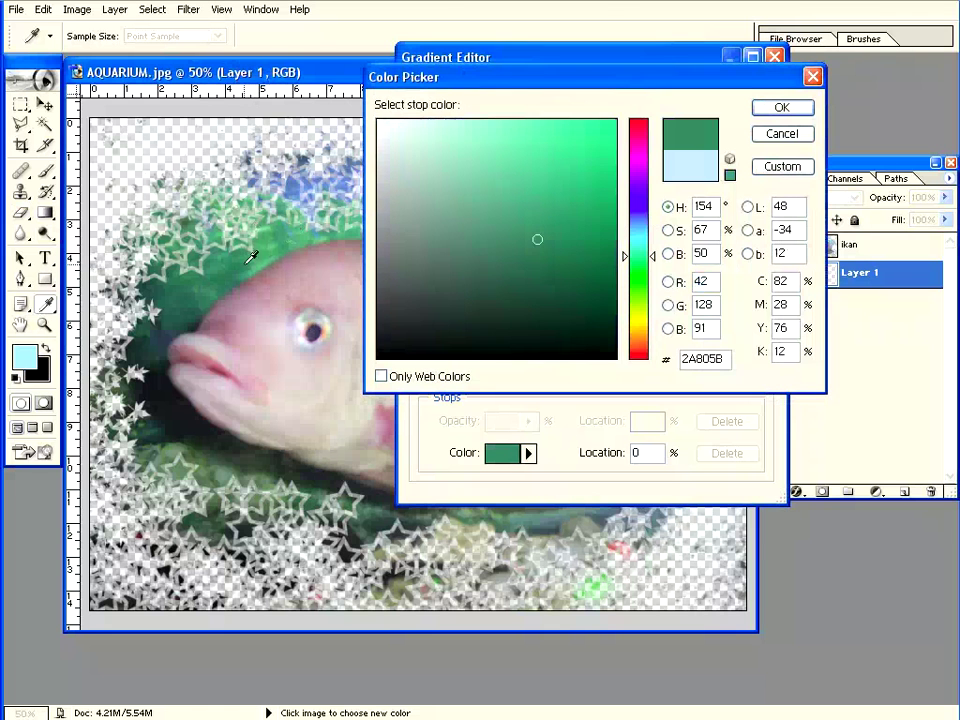
left_click(782, 107)
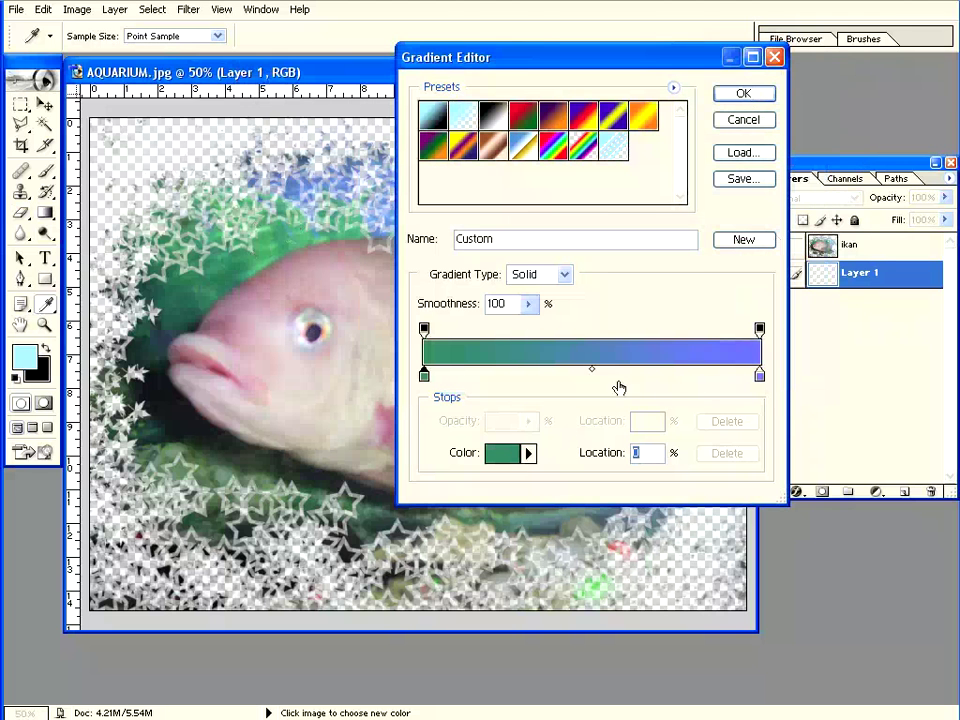
Step: Set the right stop to a teal sampled from the photo and accept the gradient
double_click(760, 376)
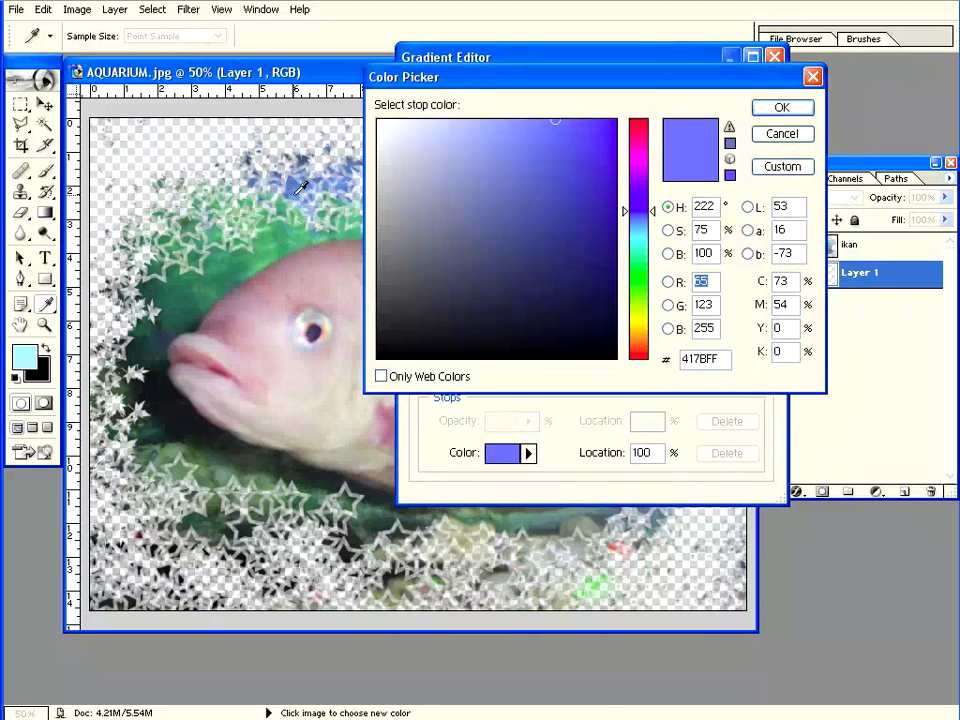
left_click(218, 147)
left_click(782, 107)
left_click(742, 93)
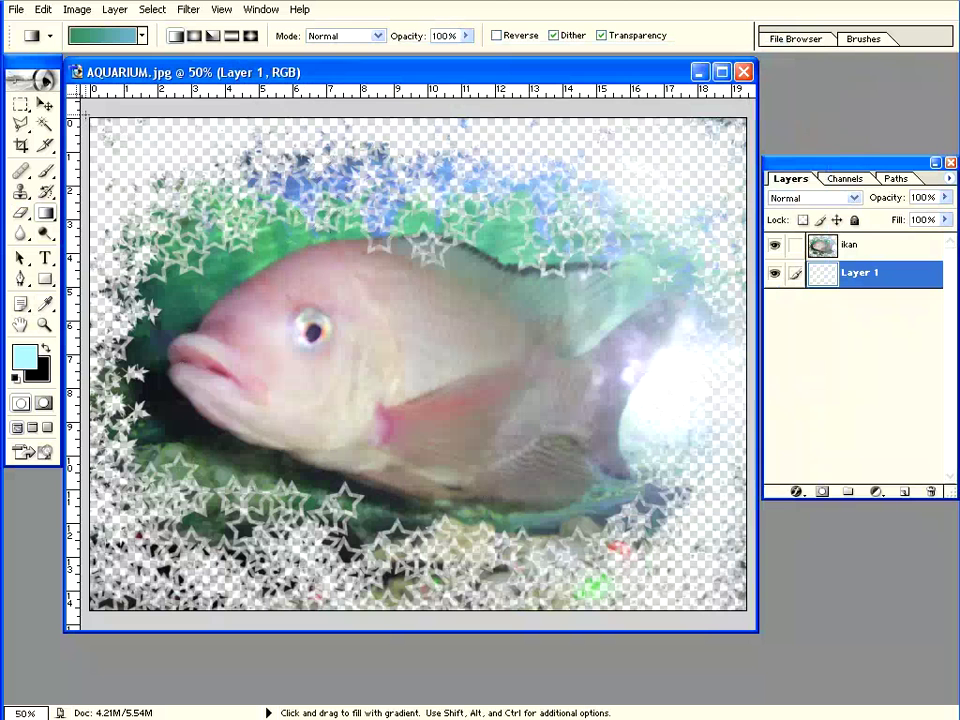
Step: Drag the green-to-teal linear gradient across Layer 1, retrying several directions
left_click_drag(87, 116, 744, 606)
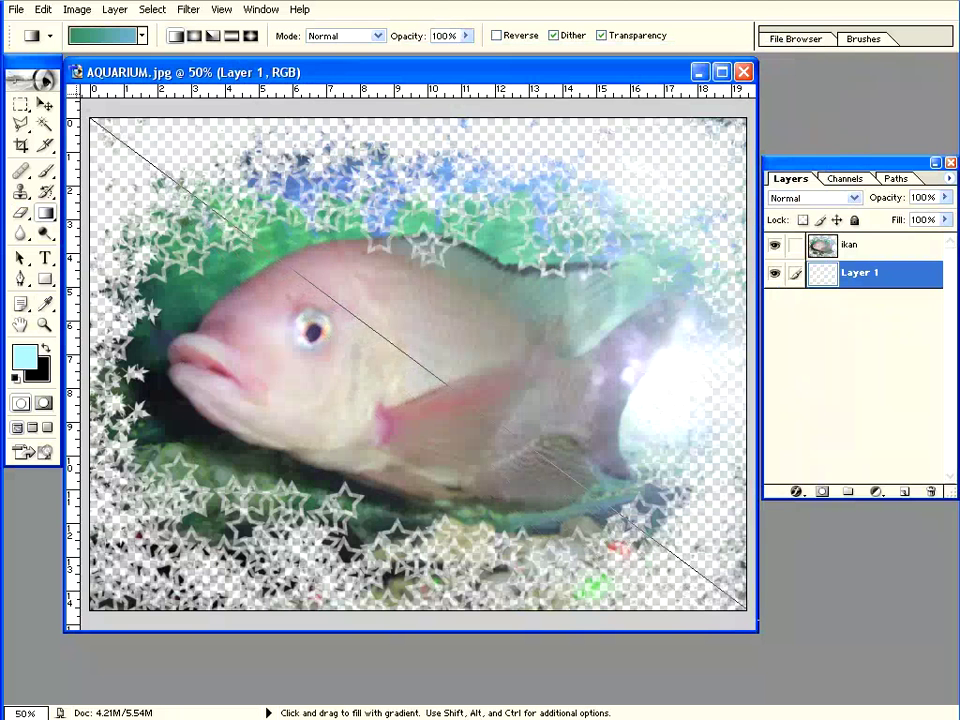
left_click_drag(745, 607, 745, 607)
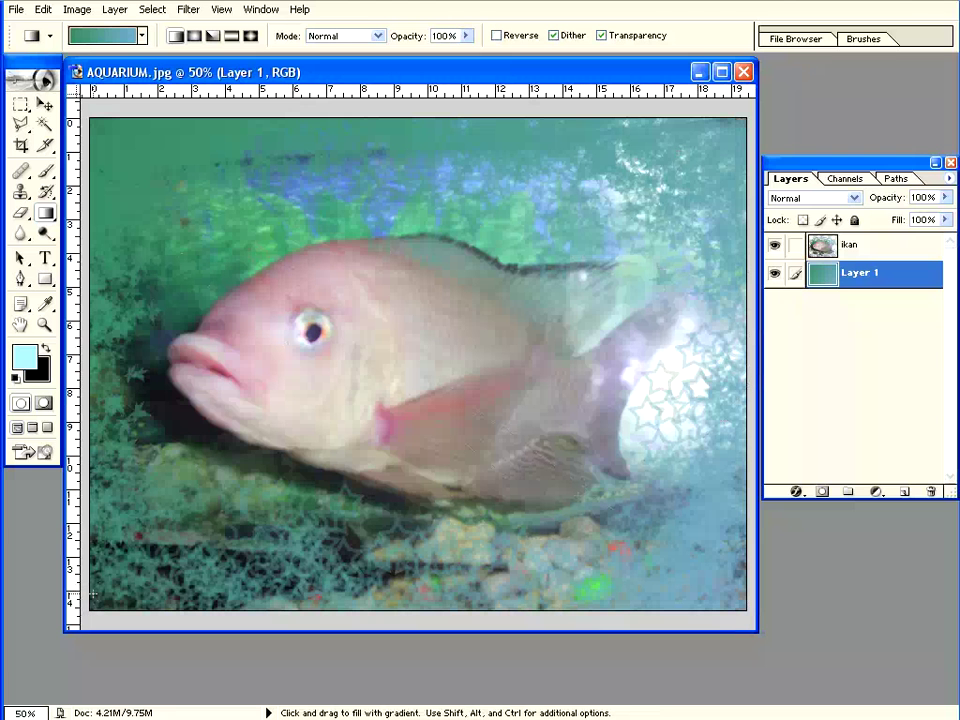
mouse_move(87, 615)
left_mouse_down()
mouse_move(482, 311)
mouse_move(557, 401)
left_mouse_up()
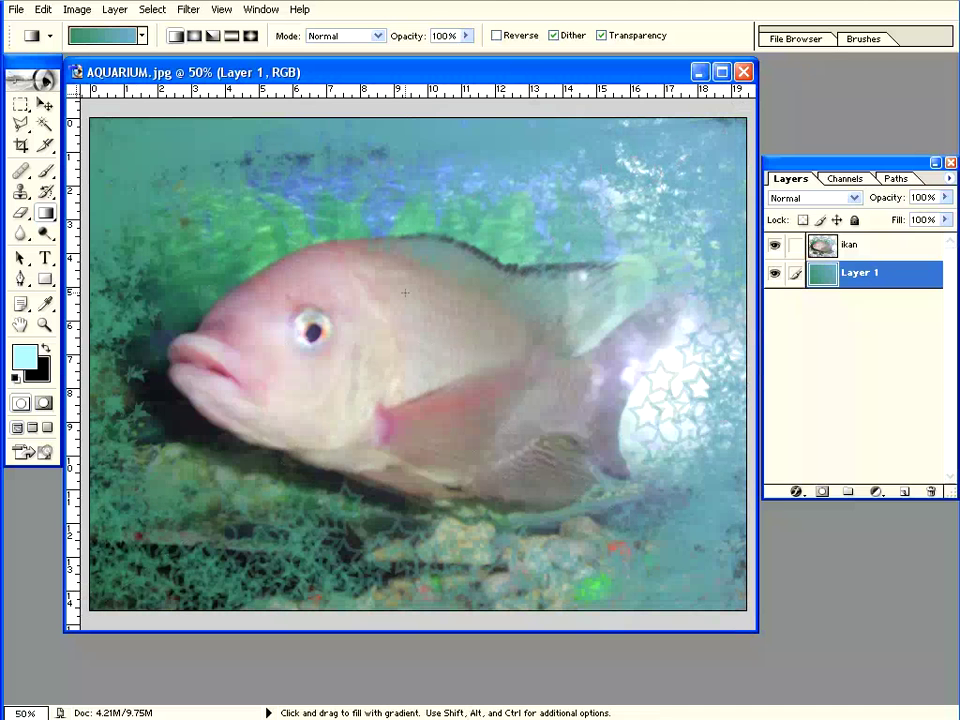
left_click_drag(634, 369, 664, 387)
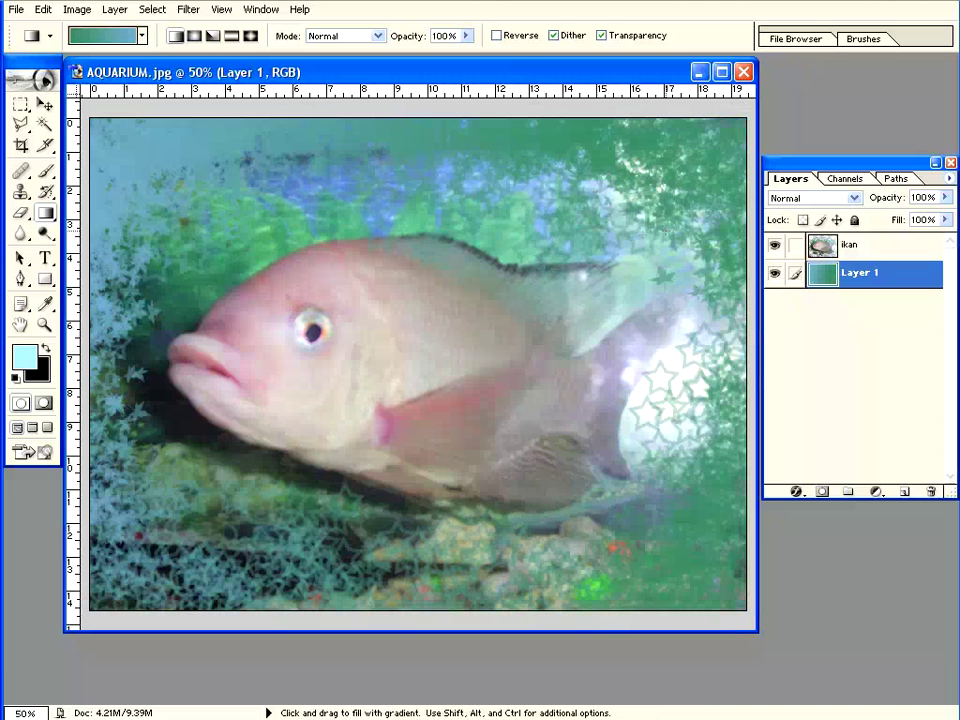
left_click_drag(253, 296, 411, 540)
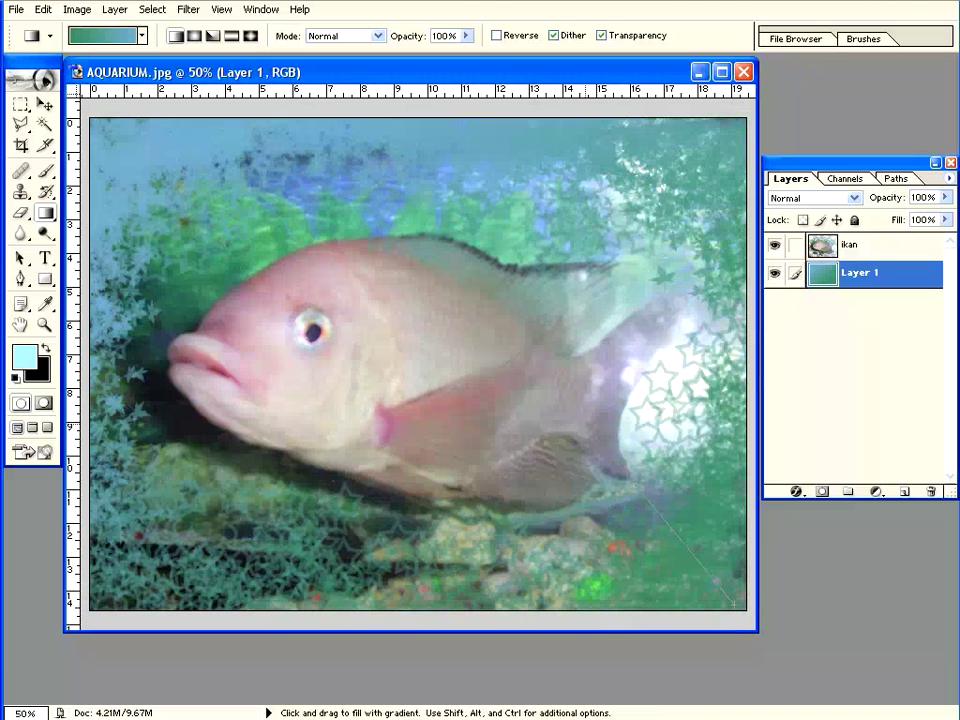
left_click_drag(735, 603, 735, 603)
left_click_drag(643, 261, 568, 525)
mouse_move(640, 530)
left_mouse_down()
mouse_move(418, 358)
mouse_move(228, 294)
left_mouse_up()
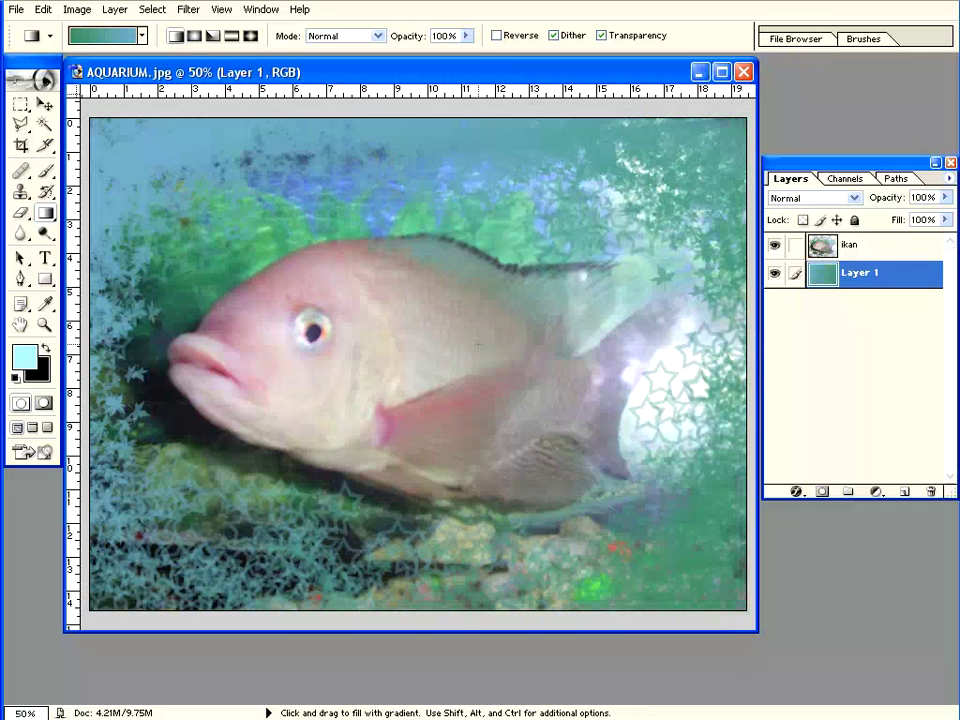
left_click(192, 40)
Step: Create Layer 2, move it above the ikan layer, and choose the radial gradient style
left_click_drag(228, 73, 234, 95)
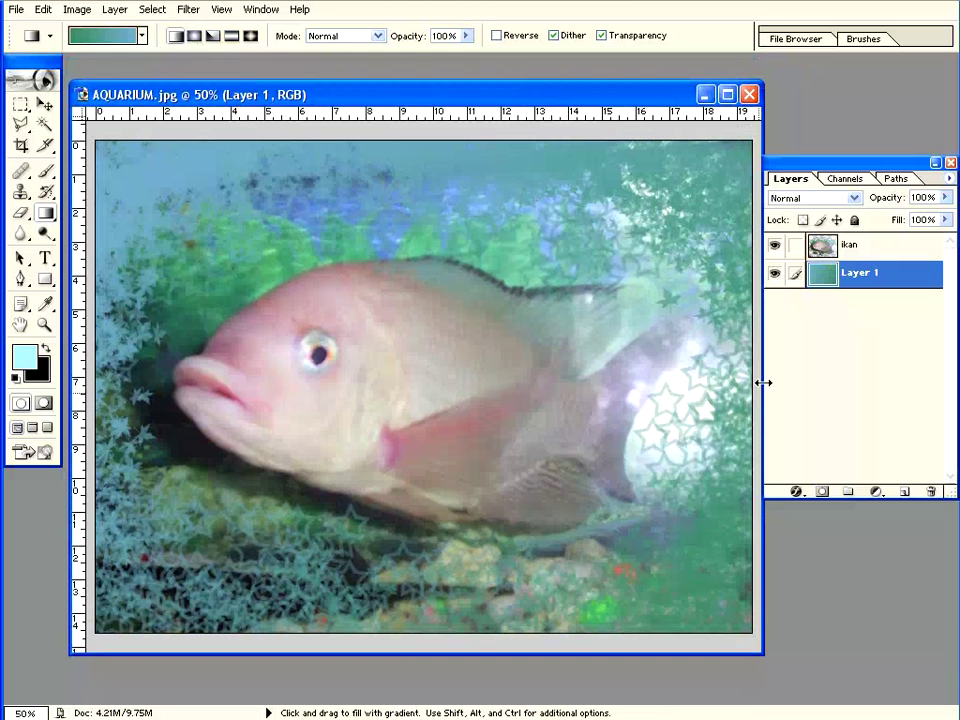
left_click(904, 493)
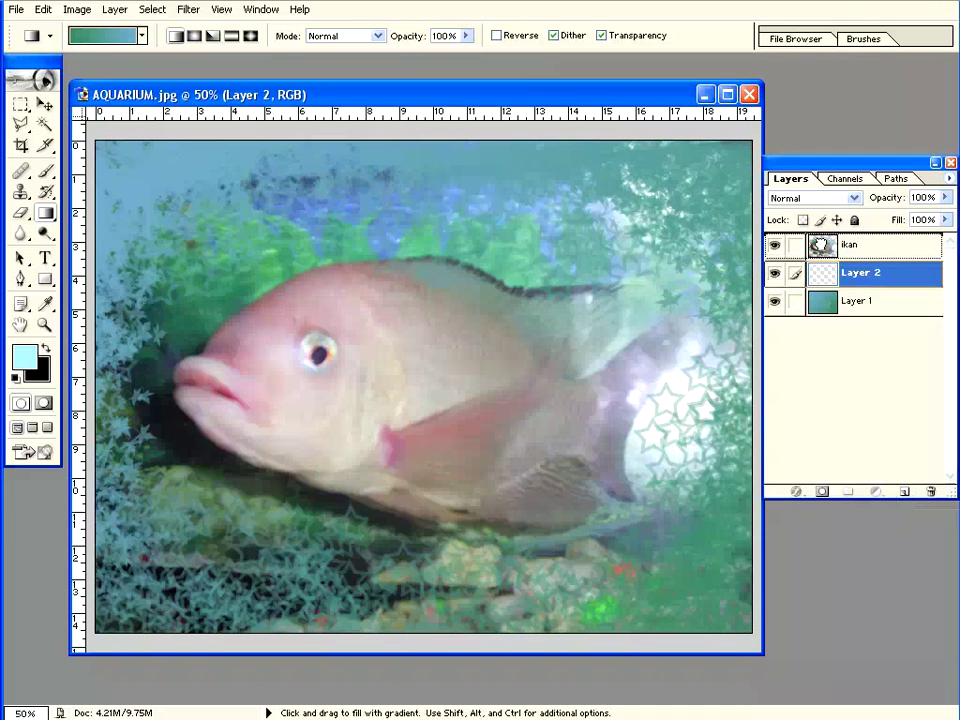
left_click_drag(817, 280, 818, 242)
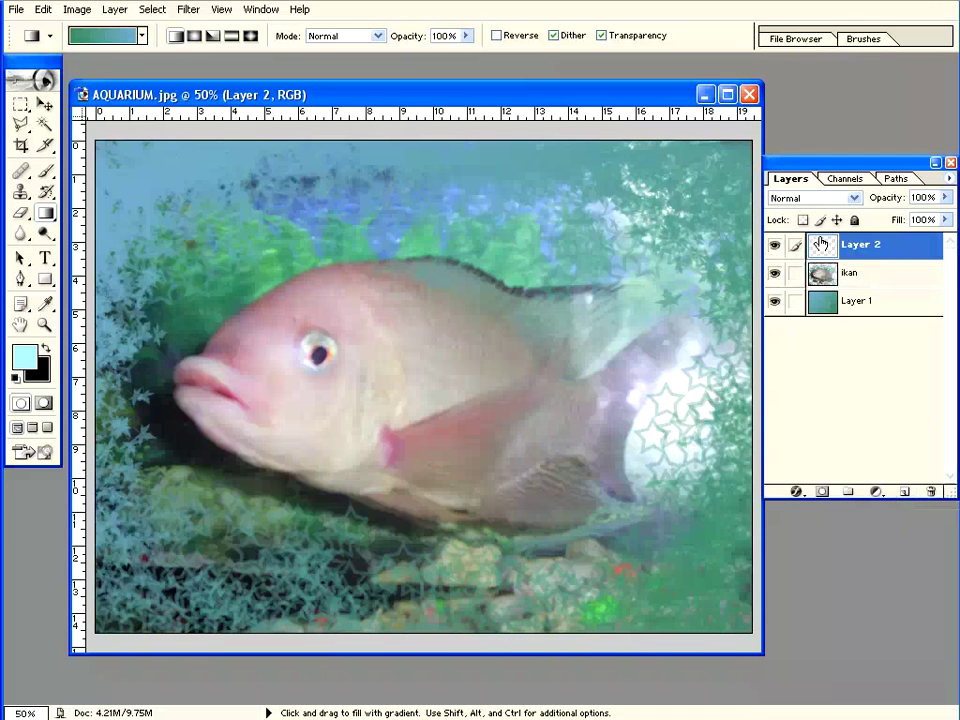
left_click(196, 37)
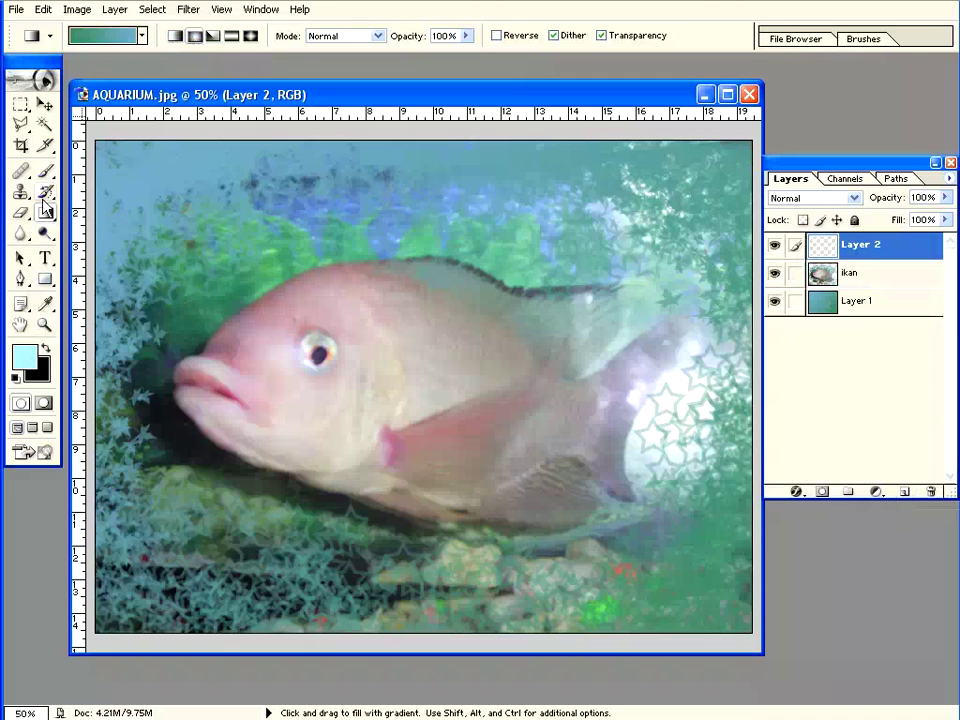
Step: Set the gradient's left stop to dark grey
left_click(106, 38)
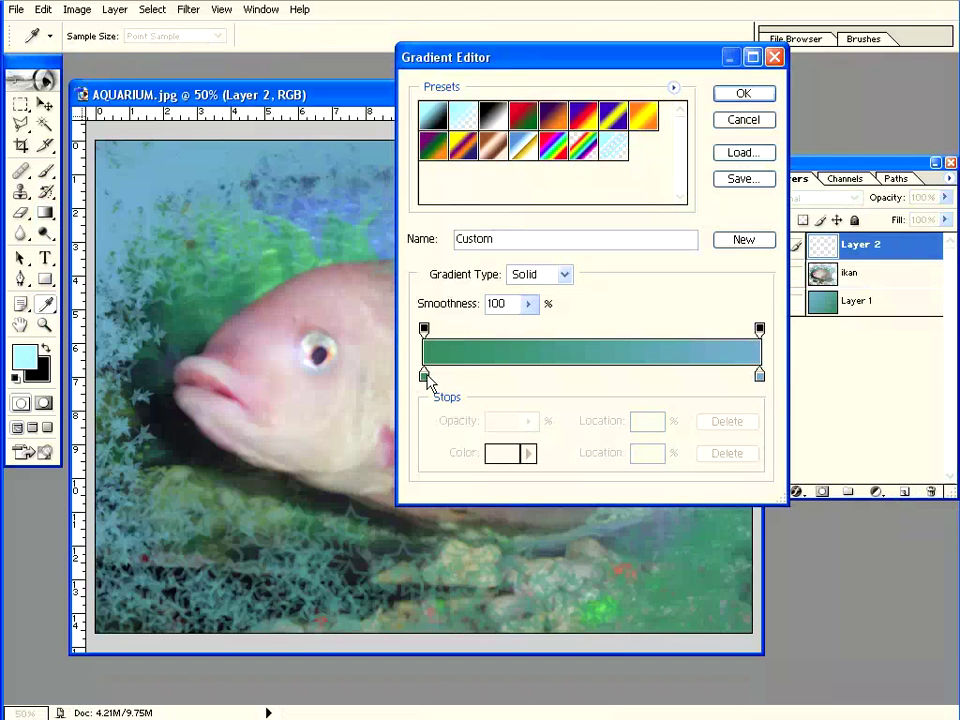
double_click(424, 376)
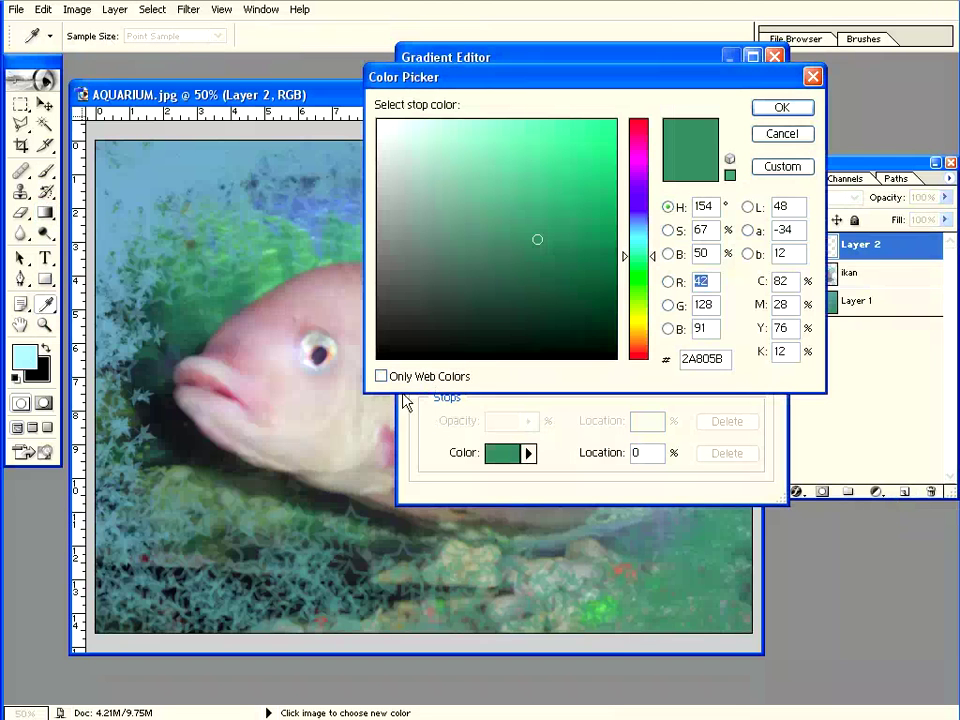
left_click(378, 357)
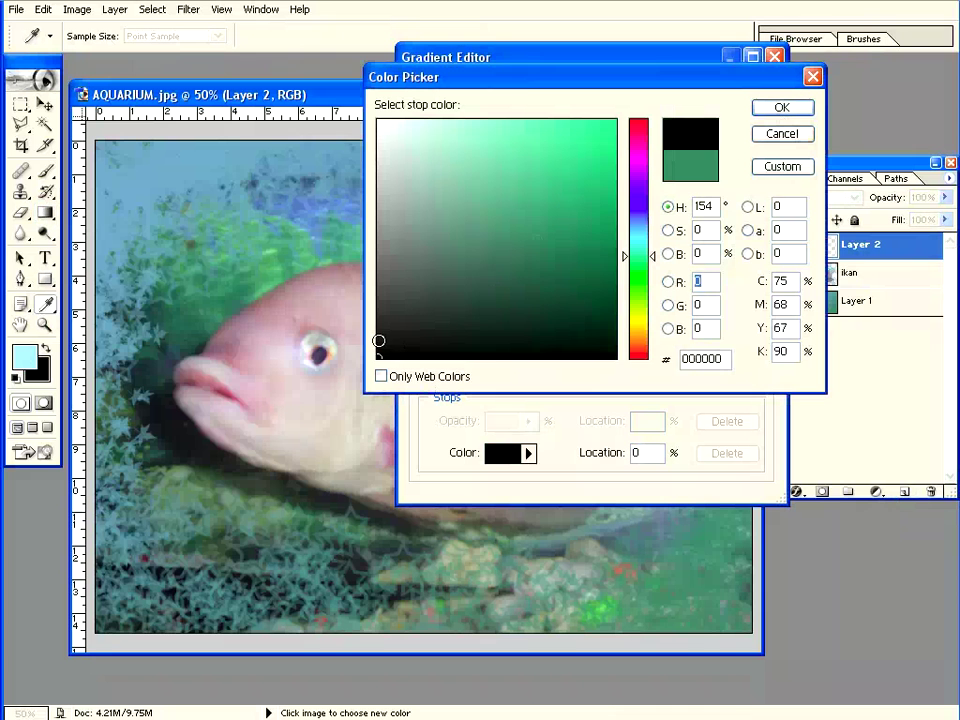
left_click_drag(378, 338, 372, 322)
left_click(782, 108)
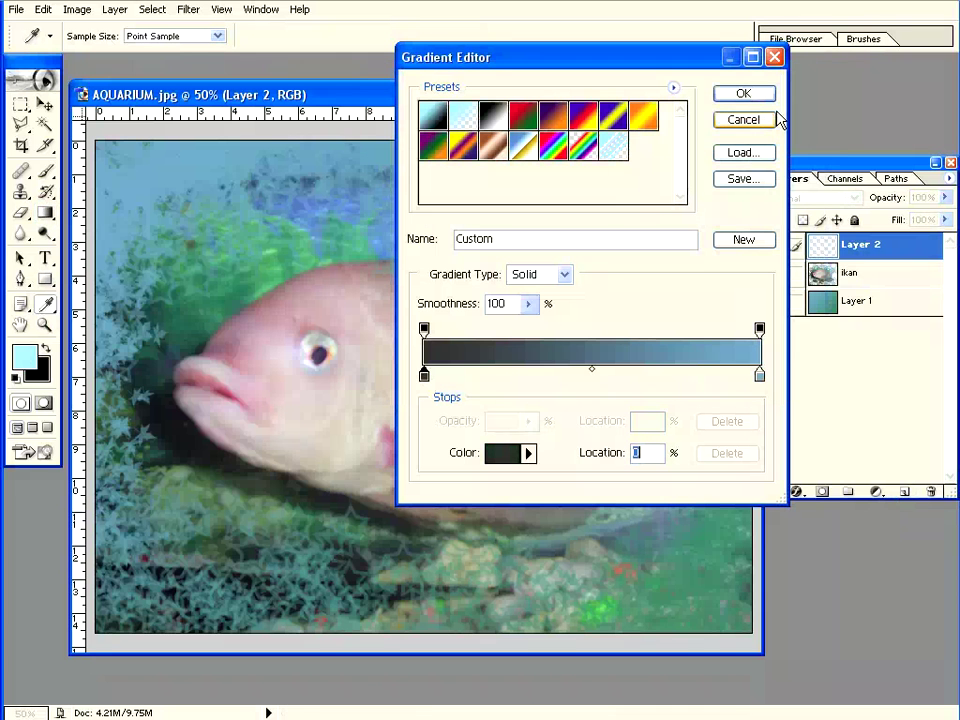
Step: Make the right stop light grey, then drag a radial gradient from the centre of Layer 2
double_click(759, 376)
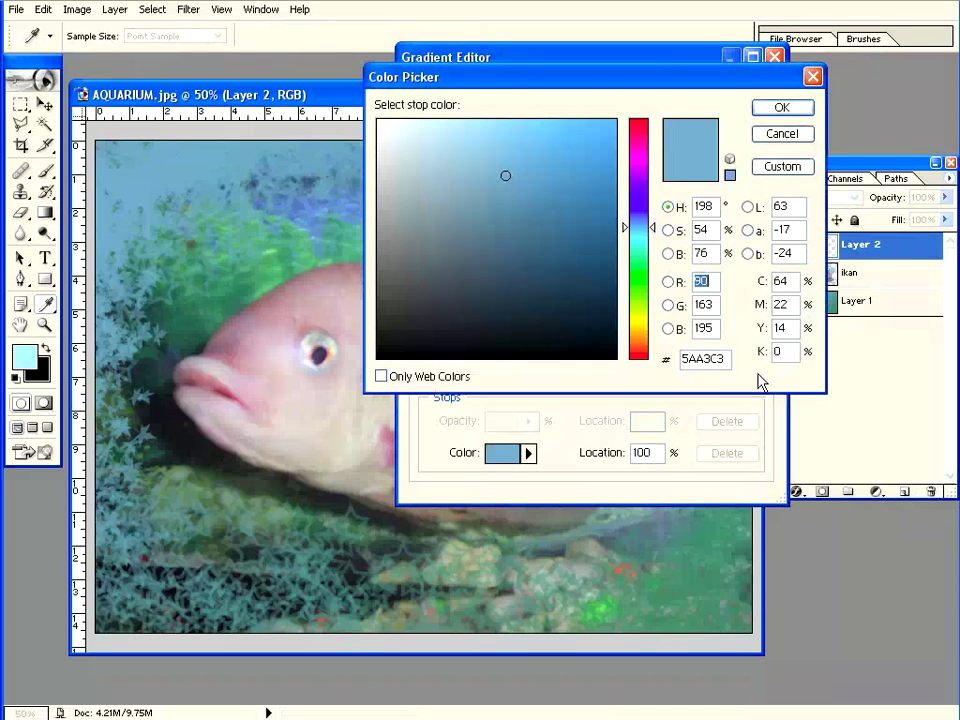
left_click(377, 252)
left_click_drag(377, 252, 378, 203)
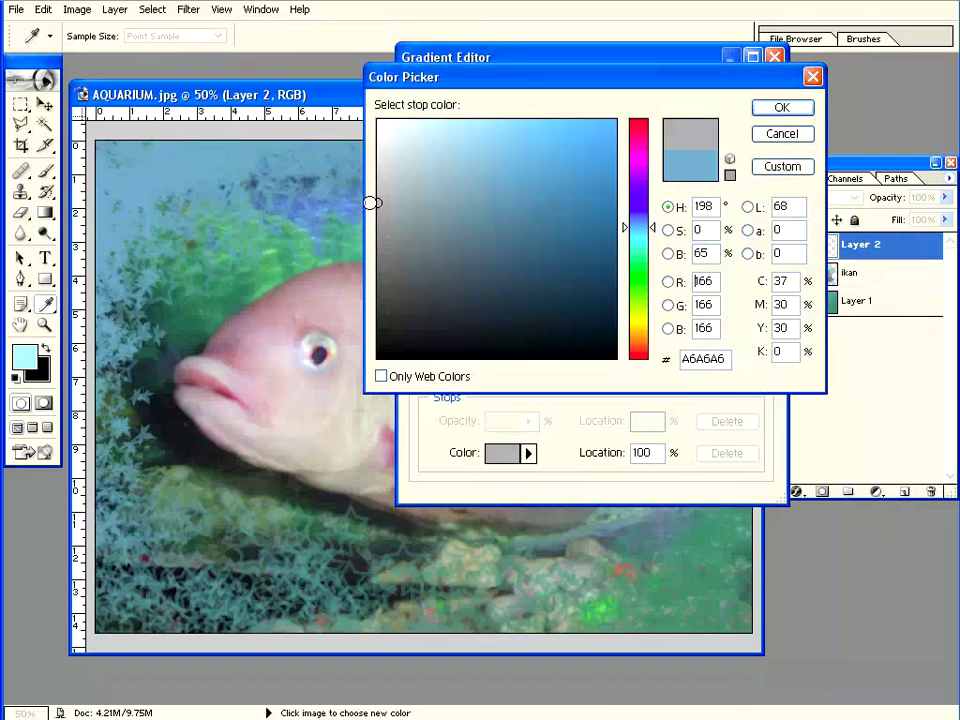
left_click(776, 112)
left_click(745, 93)
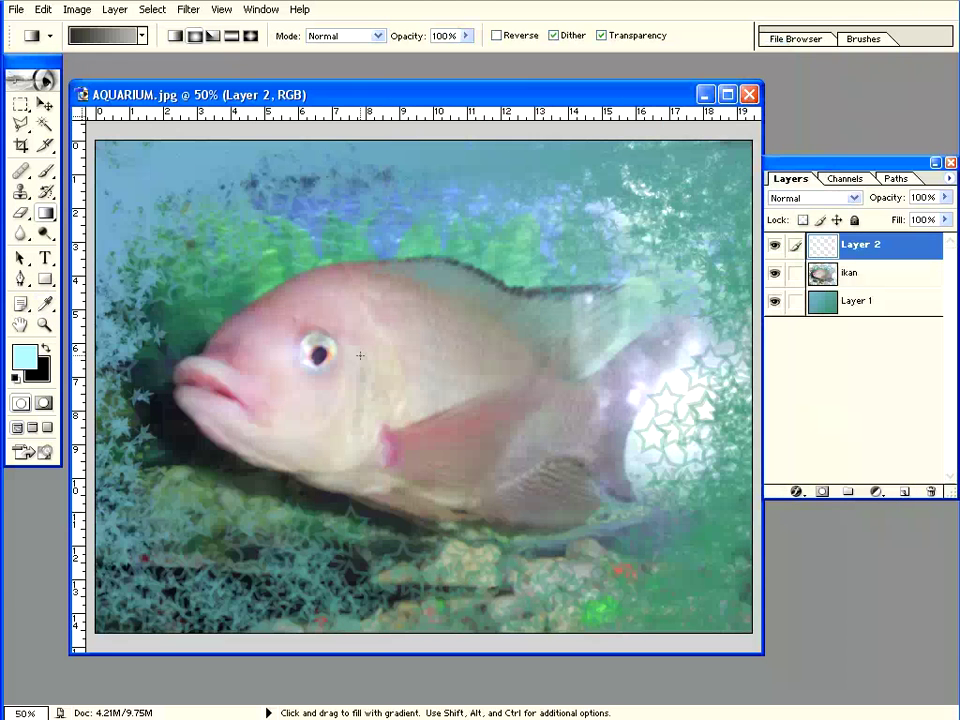
left_click_drag(400, 375, 271, 302)
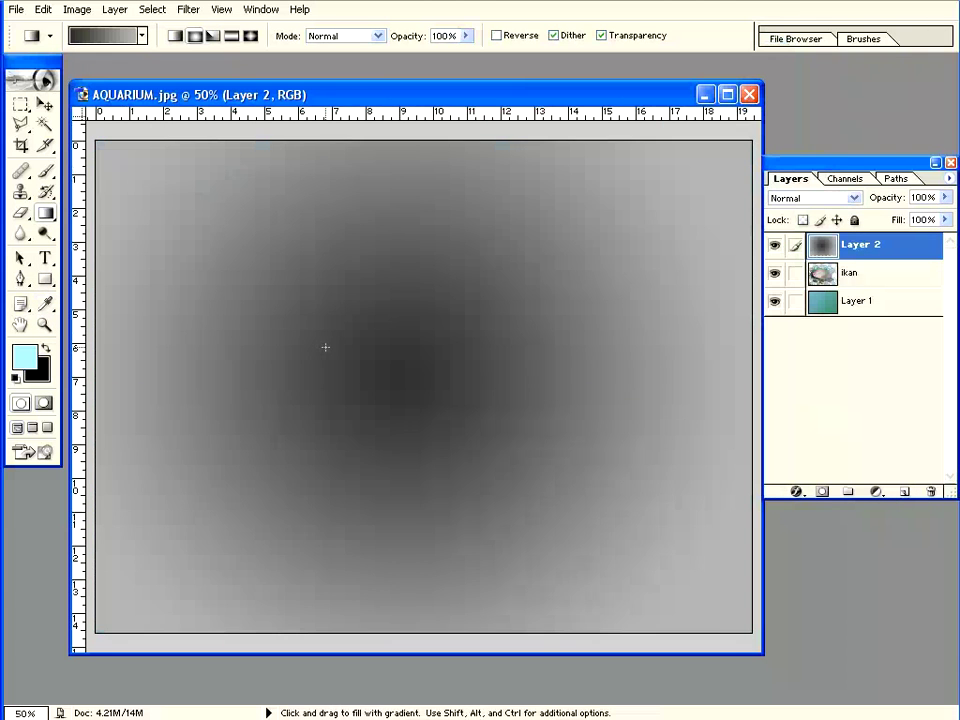
left_click_drag(418, 376, 478, 439)
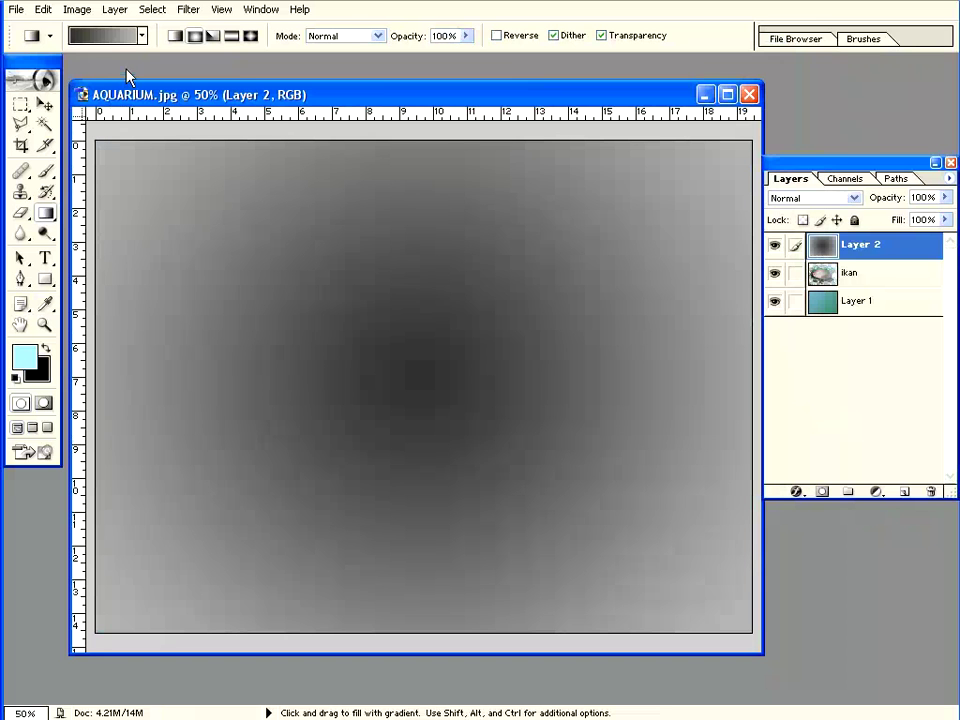
Step: Change the gradient's starting stop to light grey
left_click(106, 36)
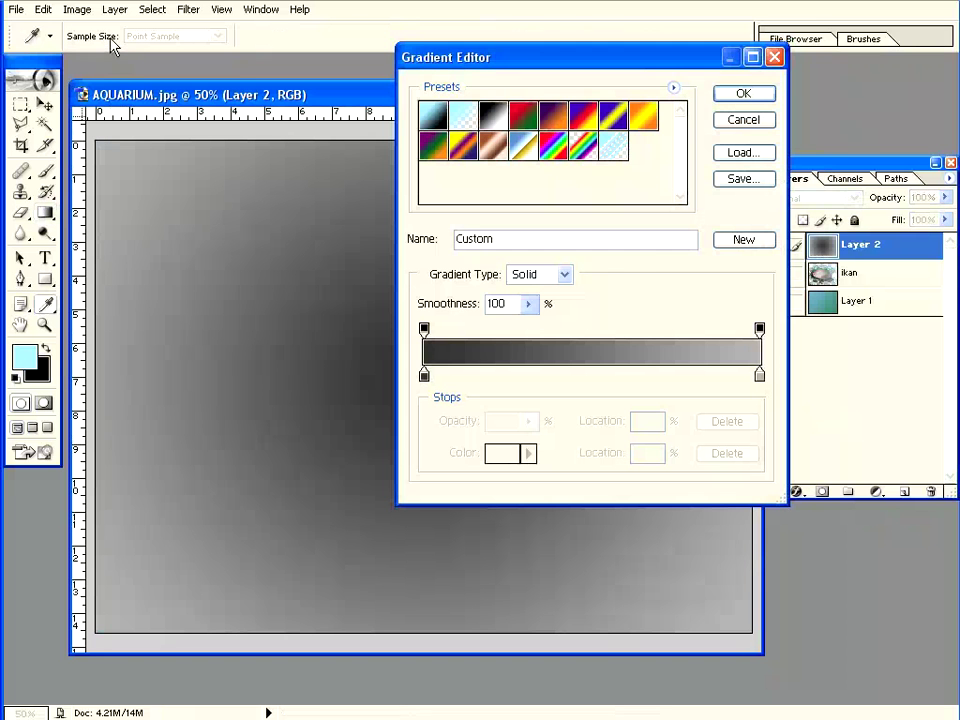
double_click(424, 376)
mouse_move(418, 302)
left_mouse_down()
mouse_move(368, 238)
mouse_move(364, 192)
left_mouse_up()
left_click(776, 110)
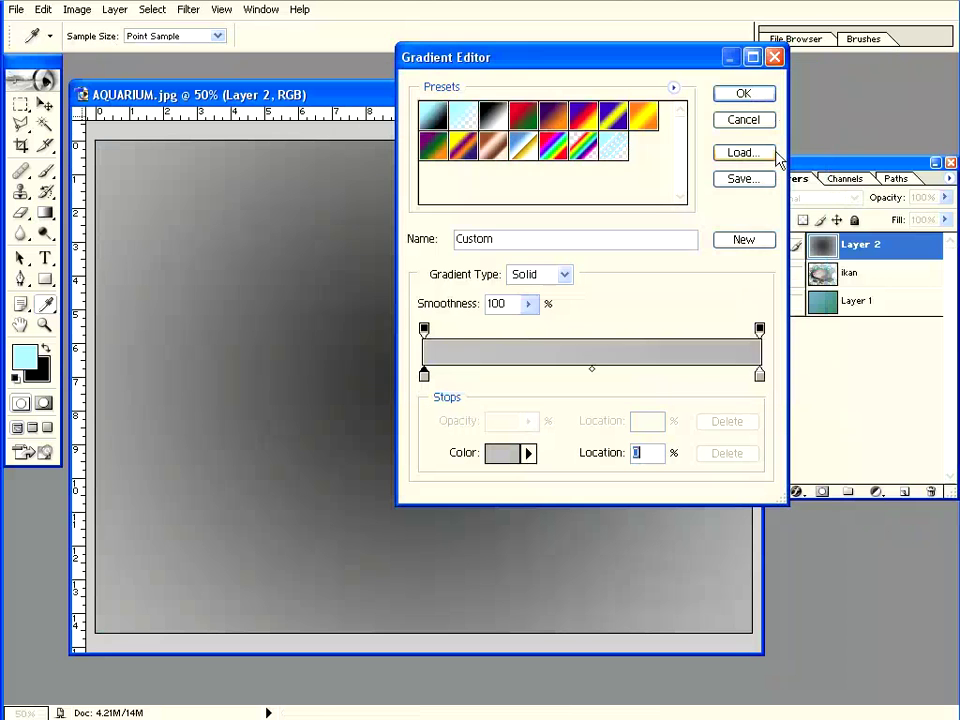
Step: Set the end stop to dark grey 505050 and drag a radial gradient from the image centre
double_click(760, 378)
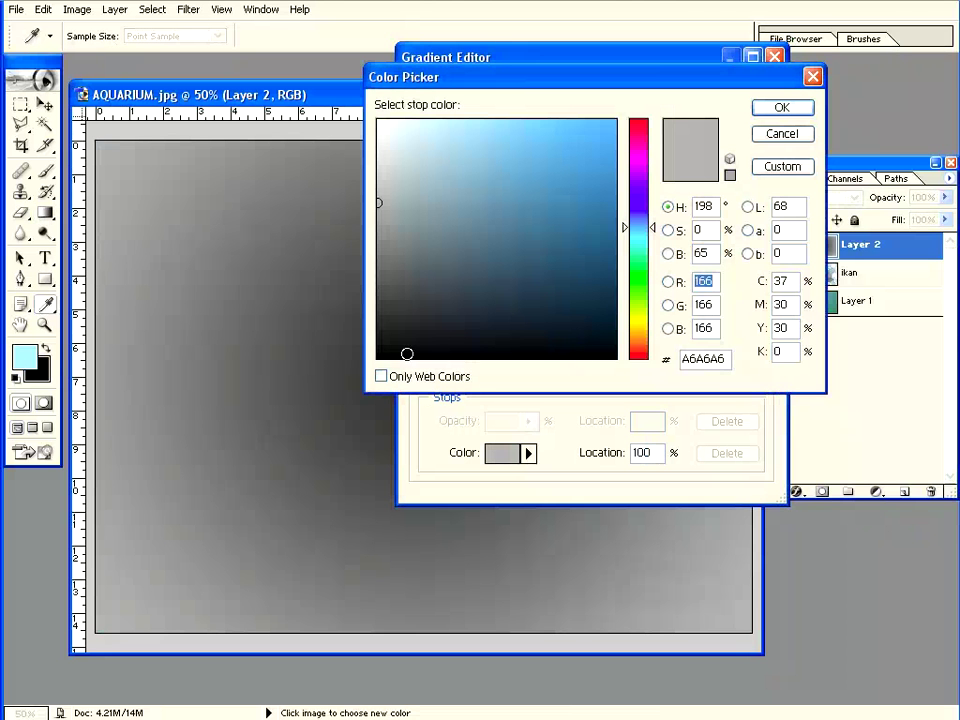
left_click(384, 284)
left_click_drag(384, 284, 362, 282)
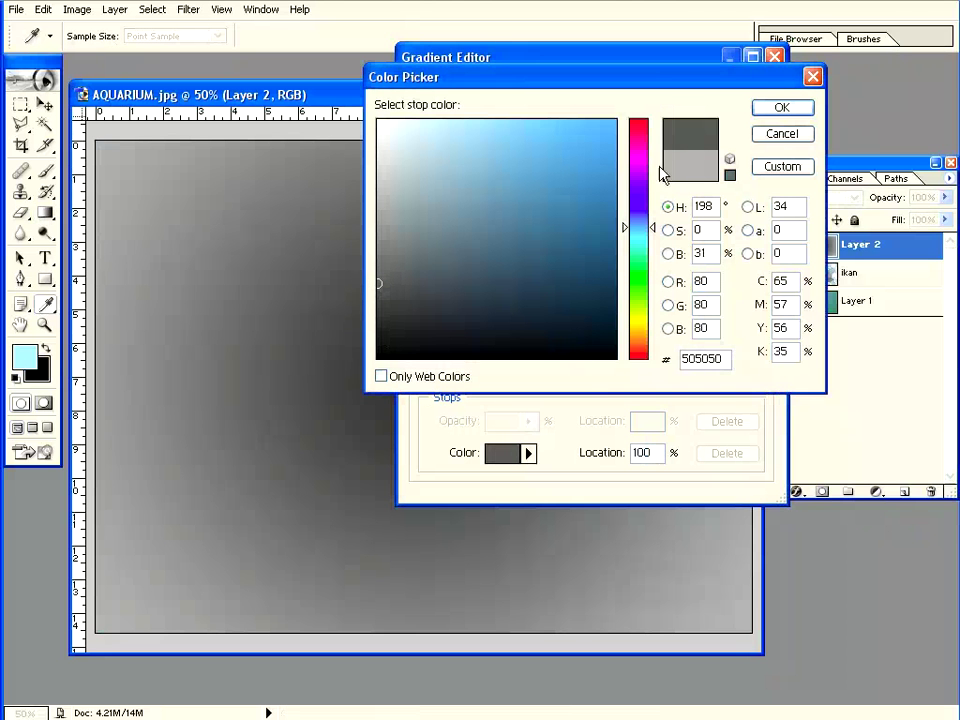
left_click(783, 110)
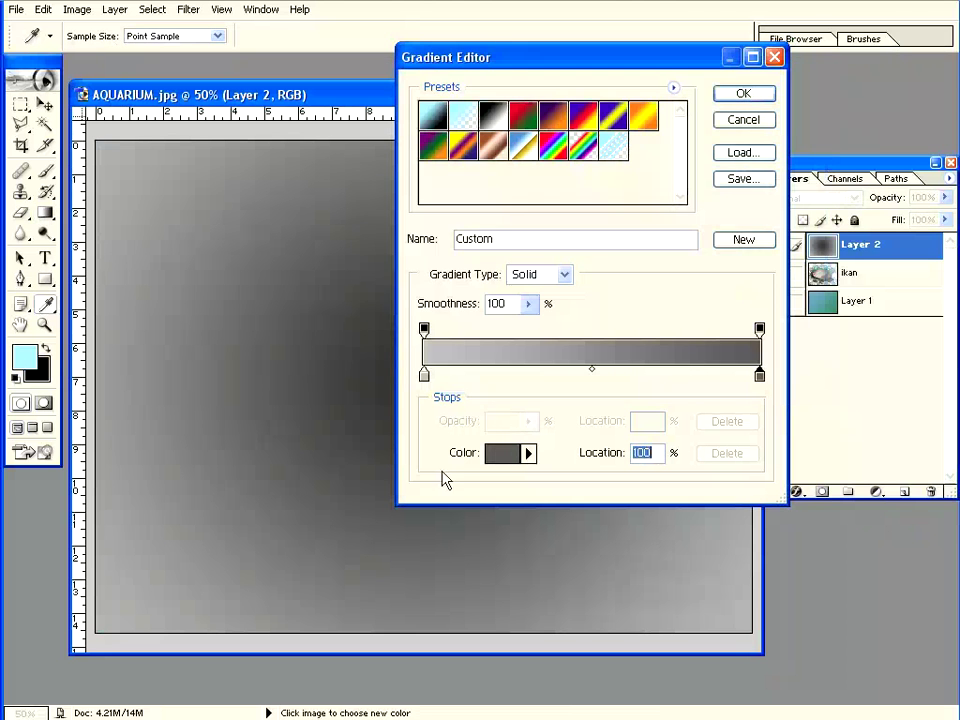
left_click(741, 97)
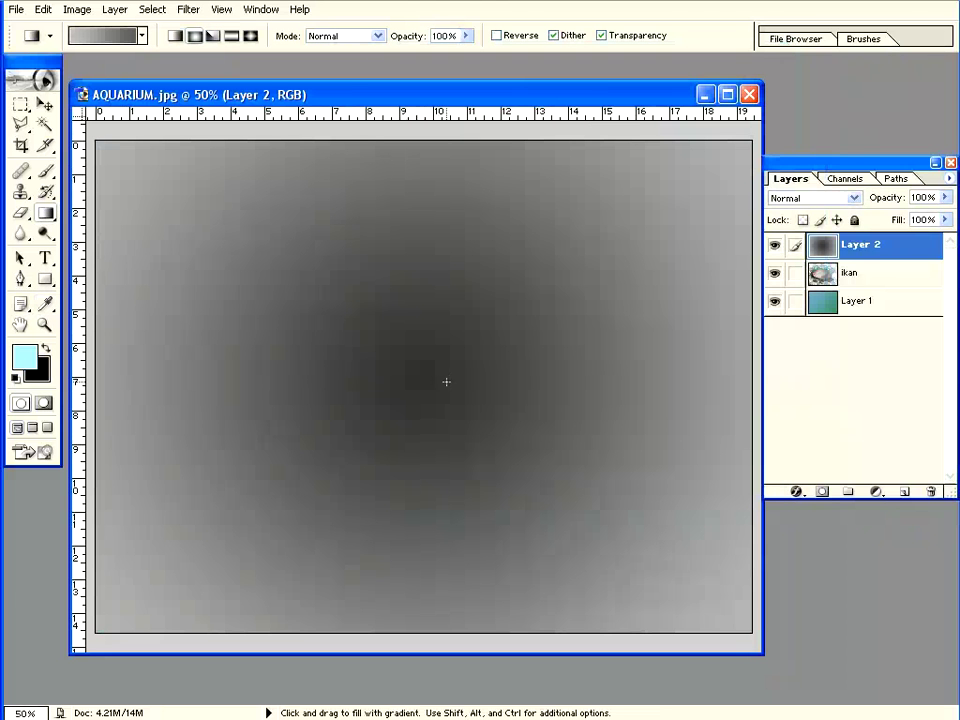
left_click_drag(452, 378, 760, 131)
left_click_drag(760, 131, 748, 146)
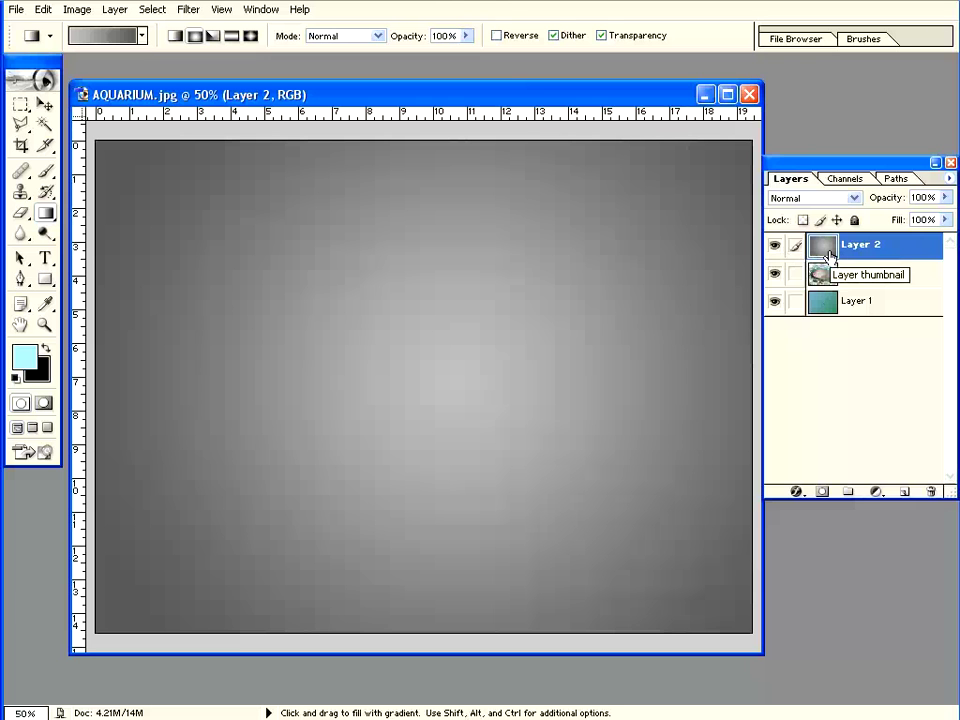
Step: Preview Layer 2's blending modes from Darken down through Difference to Luminosity
left_click(849, 199)
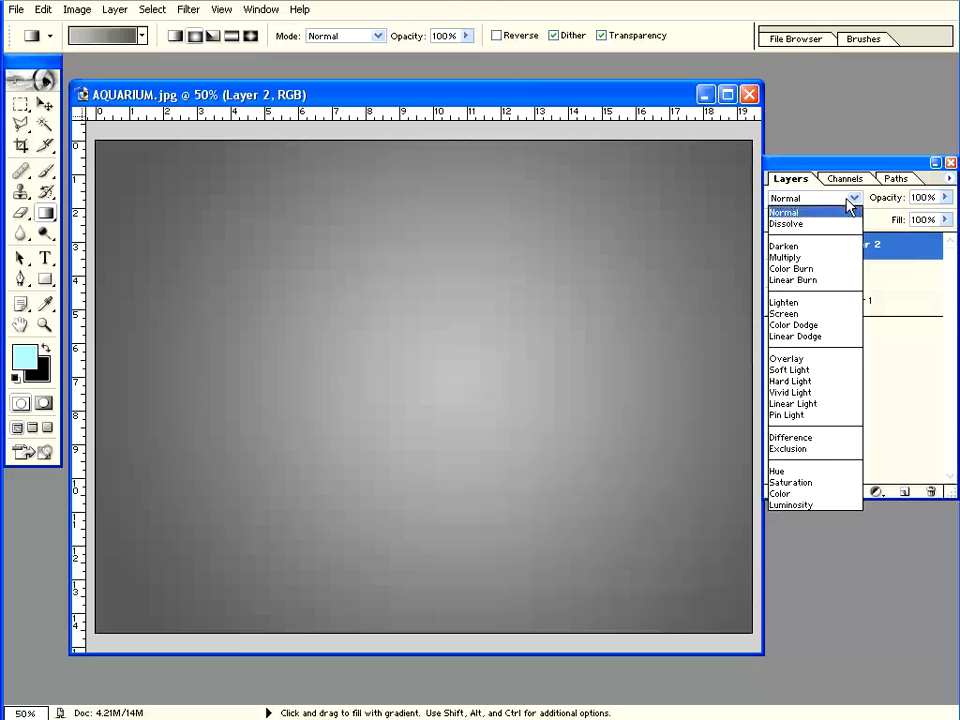
left_click(846, 224)
key("Down")
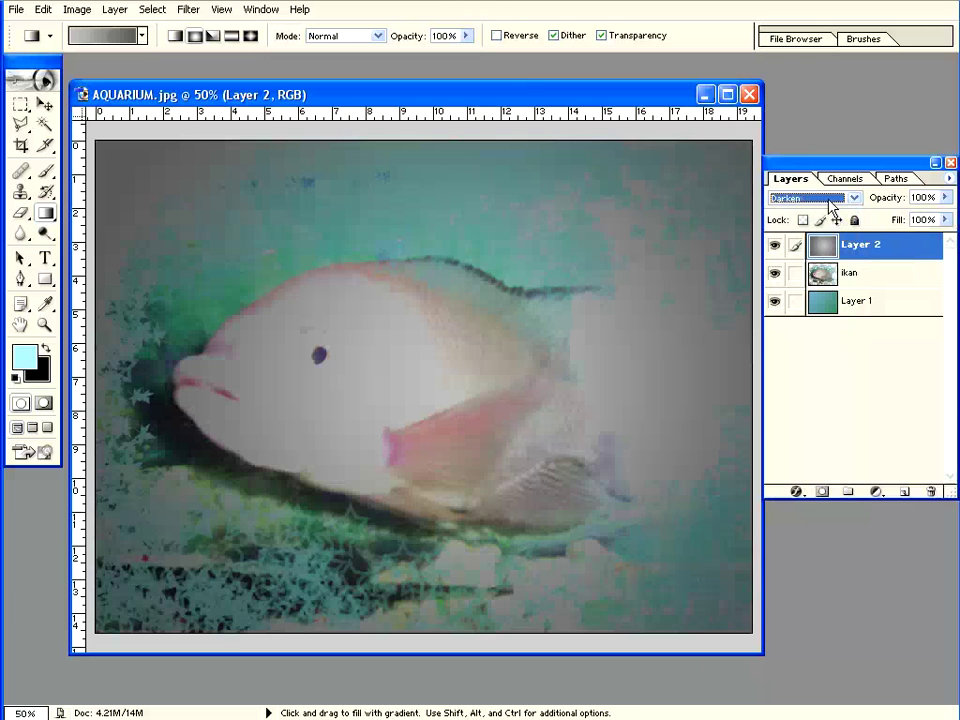
key("Down")
key("Down")
key("Down")
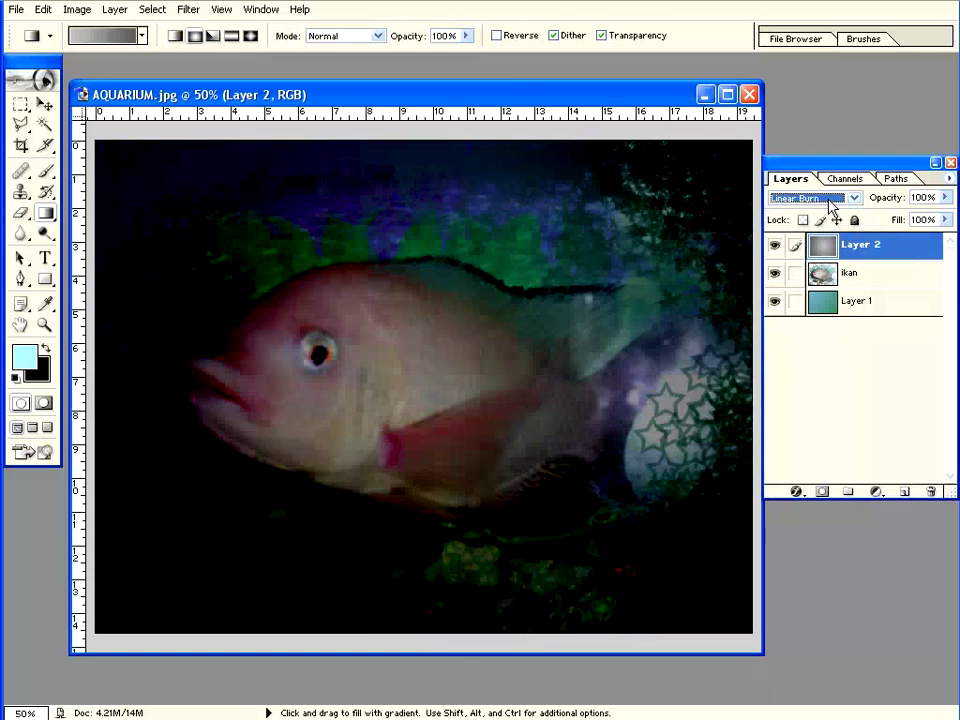
key("Down")
key("Down")
key("Down")
key("Down")
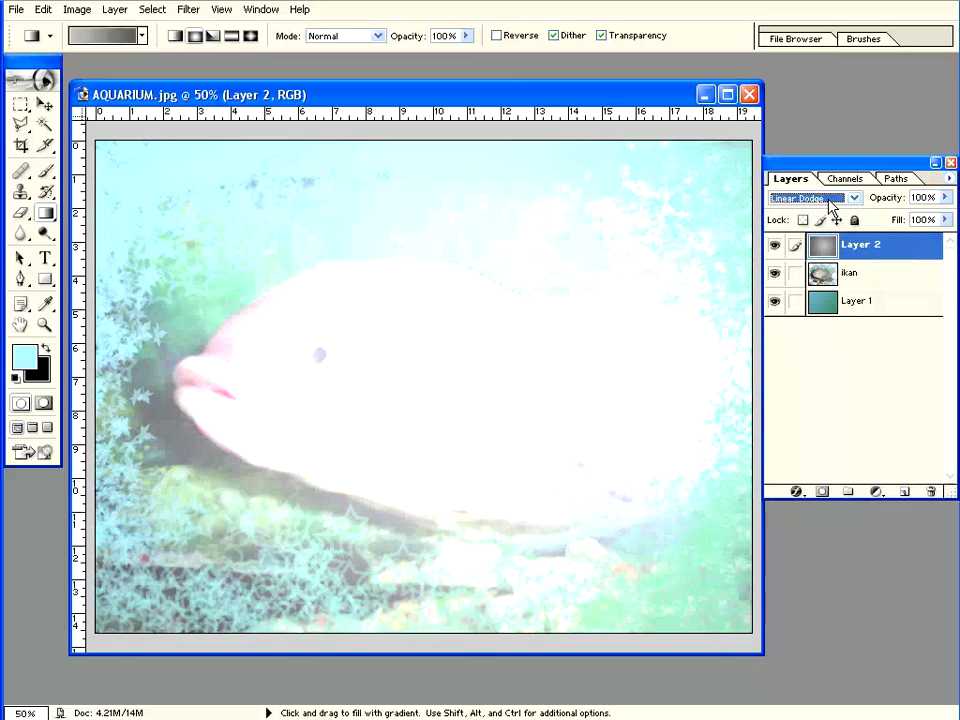
key("Down")
key("Down")
key("Down")
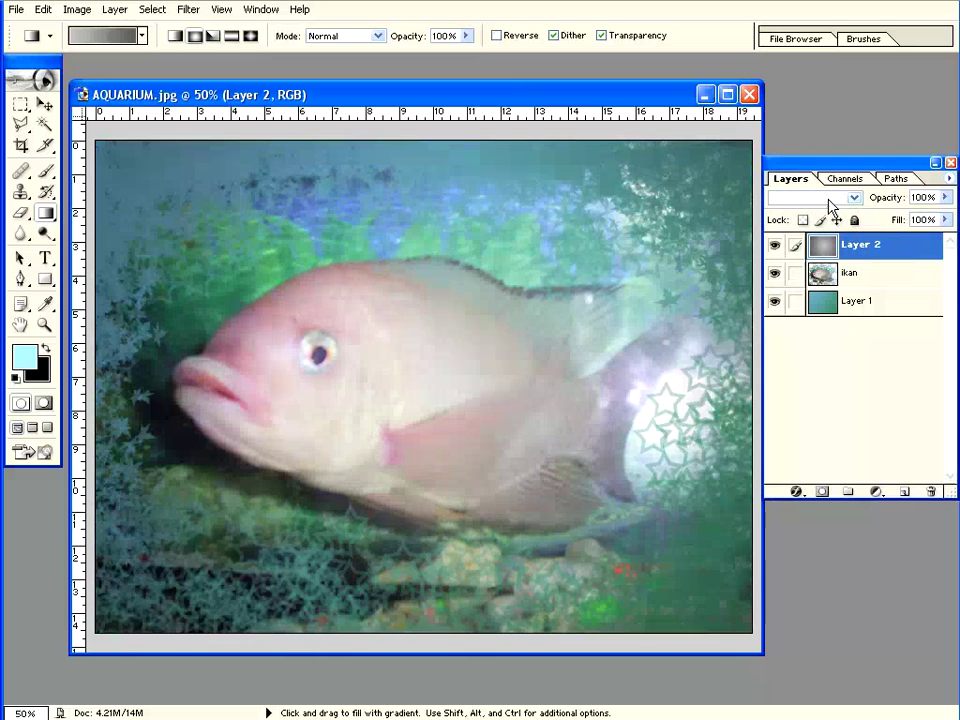
key("Down")
key("Down")
key("Down")
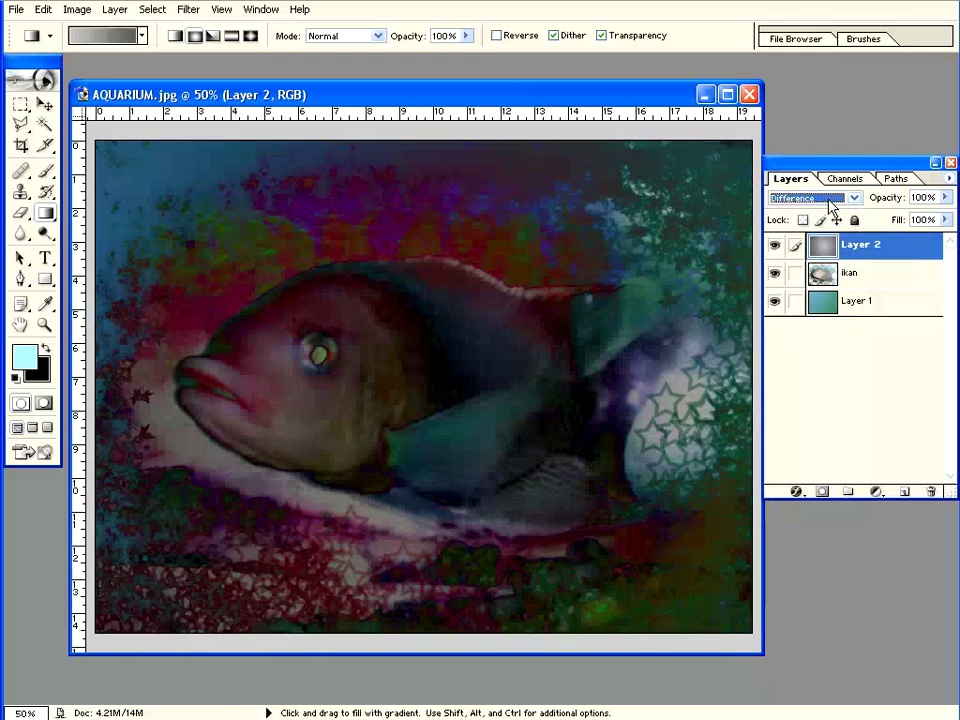
key("Down")
key("Down")
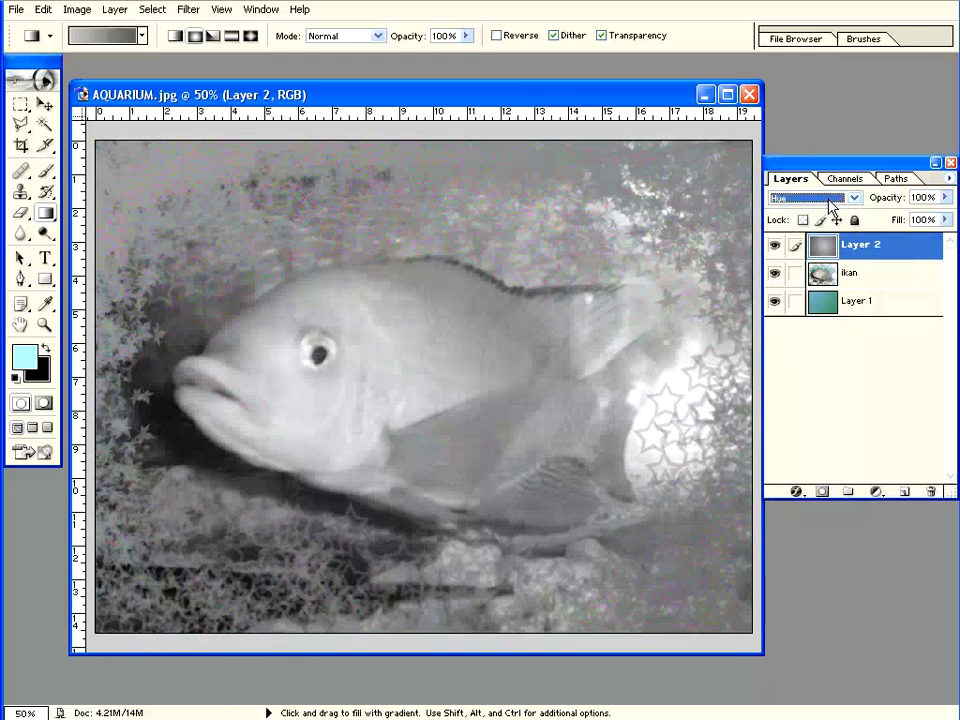
key("Down")
key("Down")
key("Down")
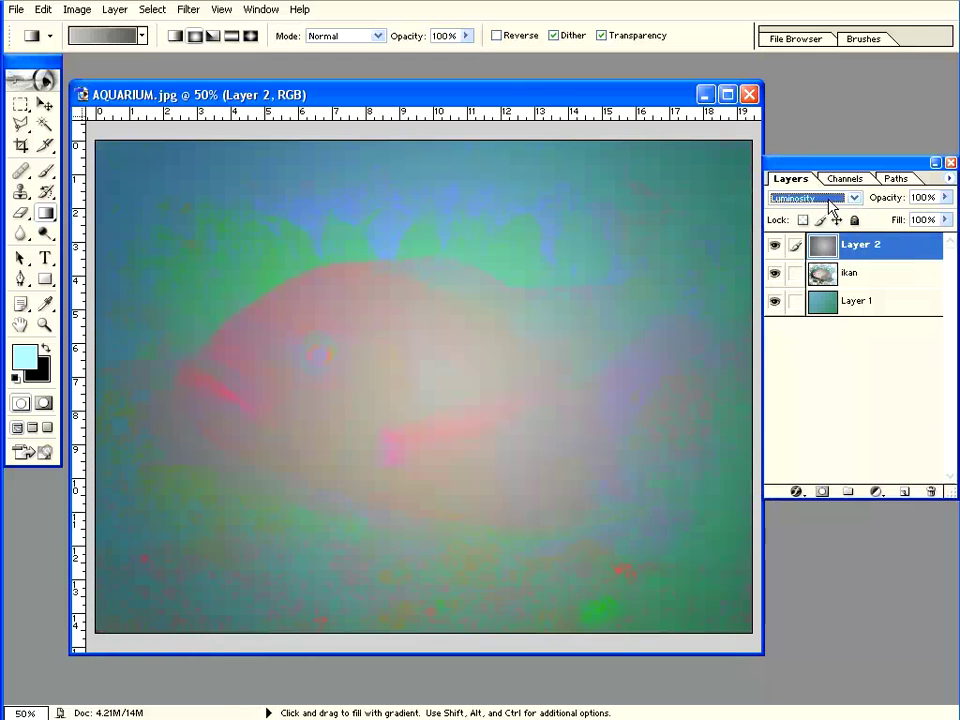
Step: Step back up the blend-mode list and settle Layer 2 on Linear Burn
key("Up")
key("Up")
key("Up")
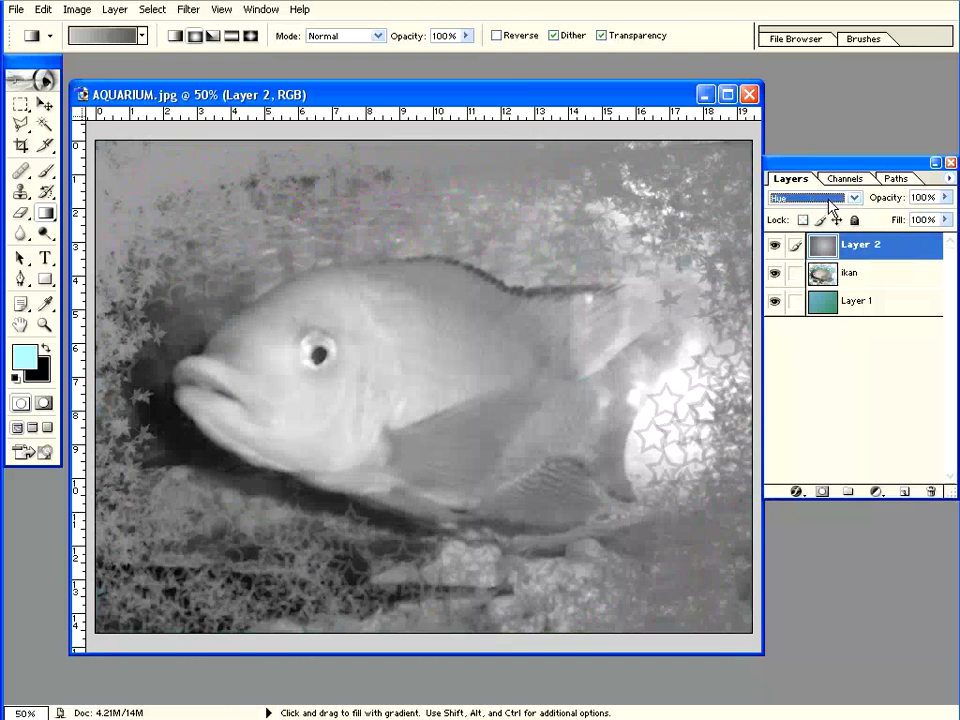
key("Up")
key("Up")
key("Up")
key("Up")
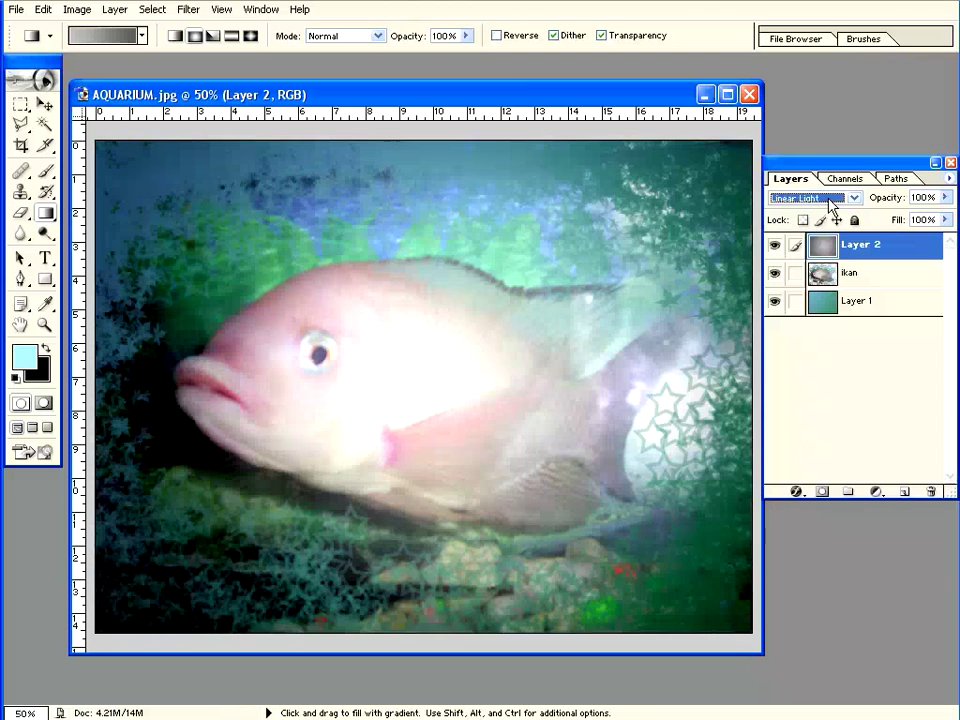
key("Up")
key("Up")
key("Up")
key("Up")
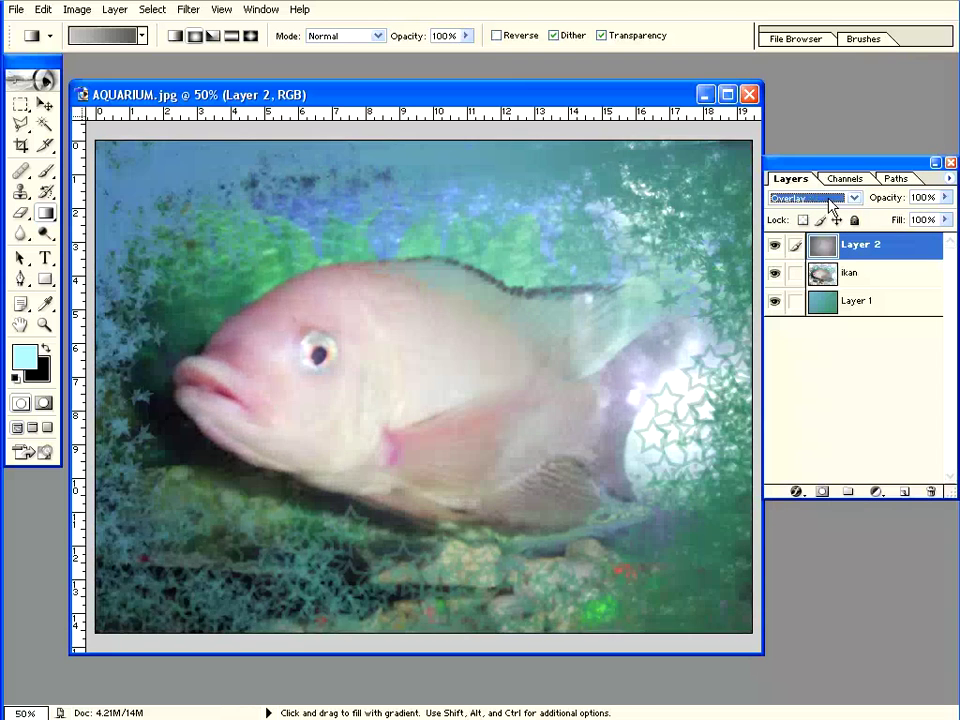
key("Up")
key("Up")
key("Up")
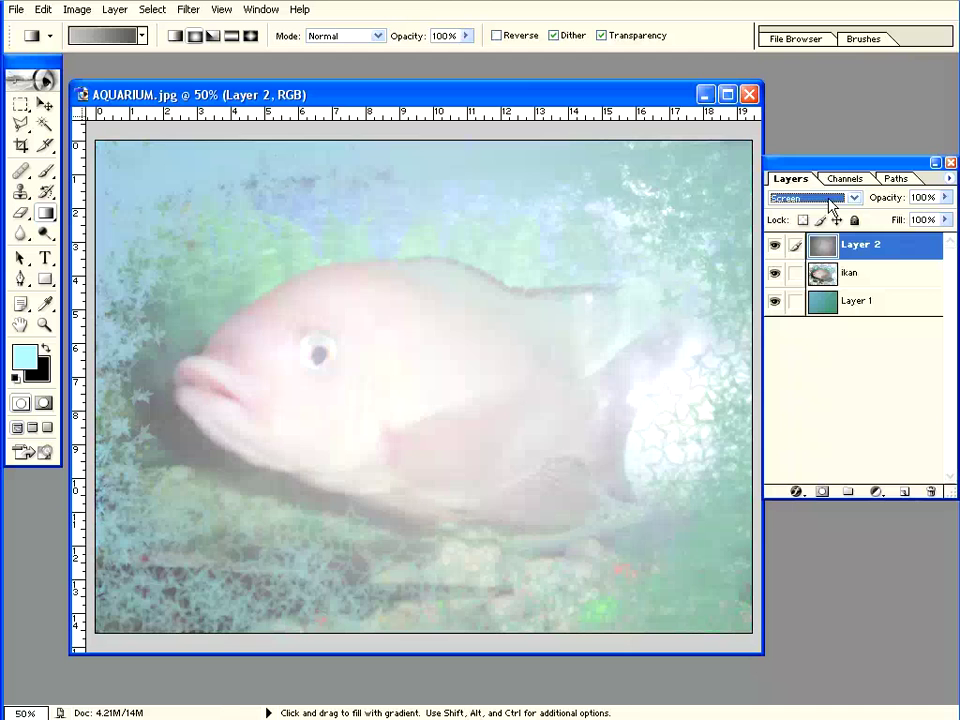
key("Up")
key("Up")
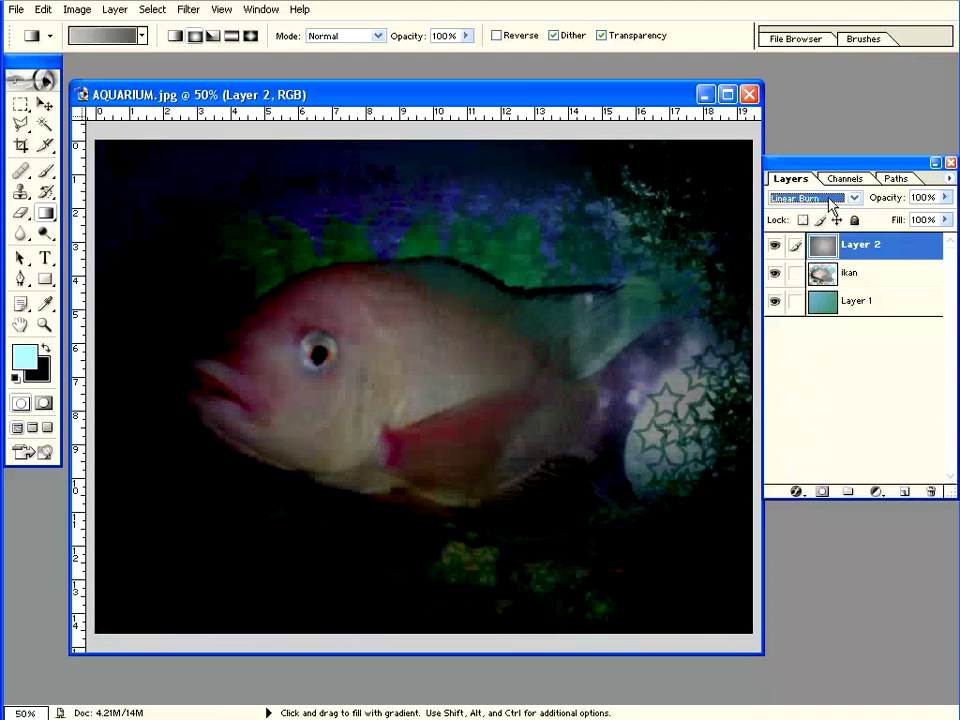
key("Up")
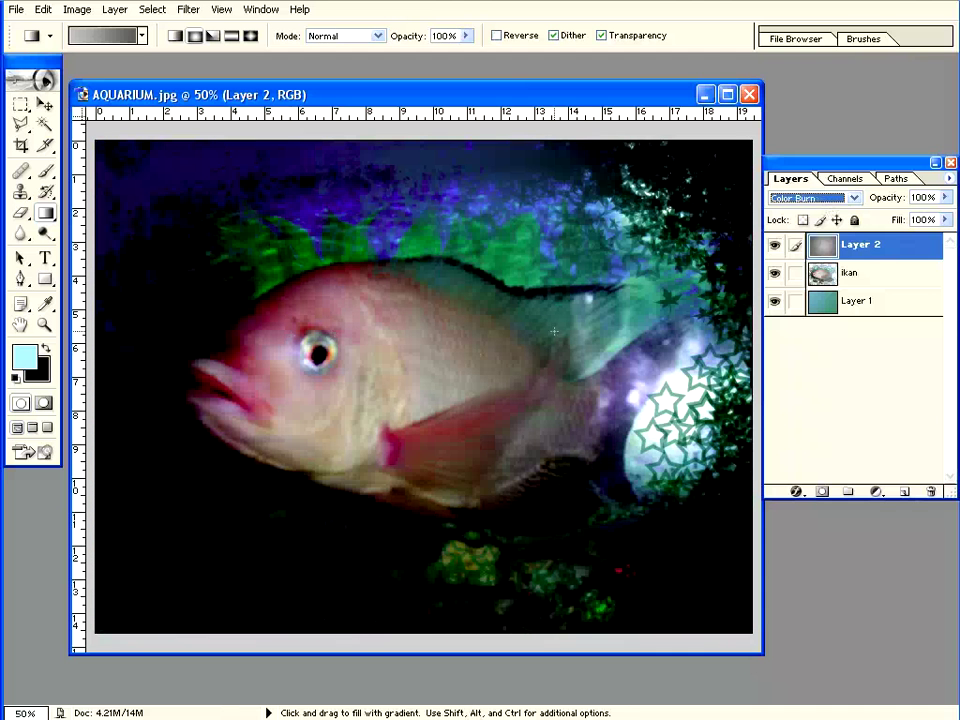
left_click_drag(518, 93, 516, 72)
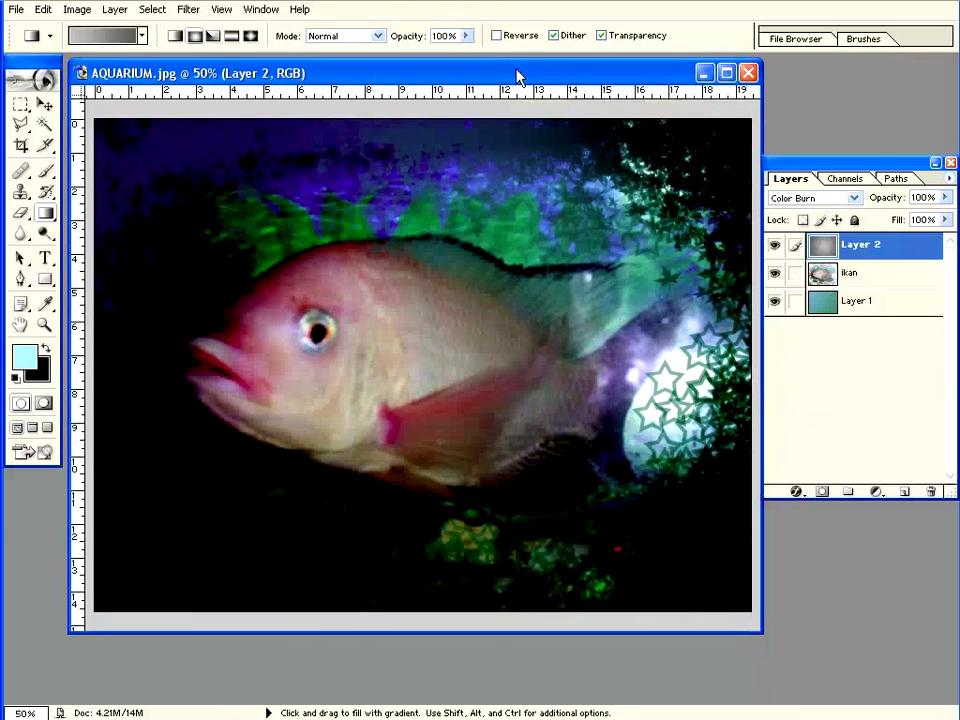